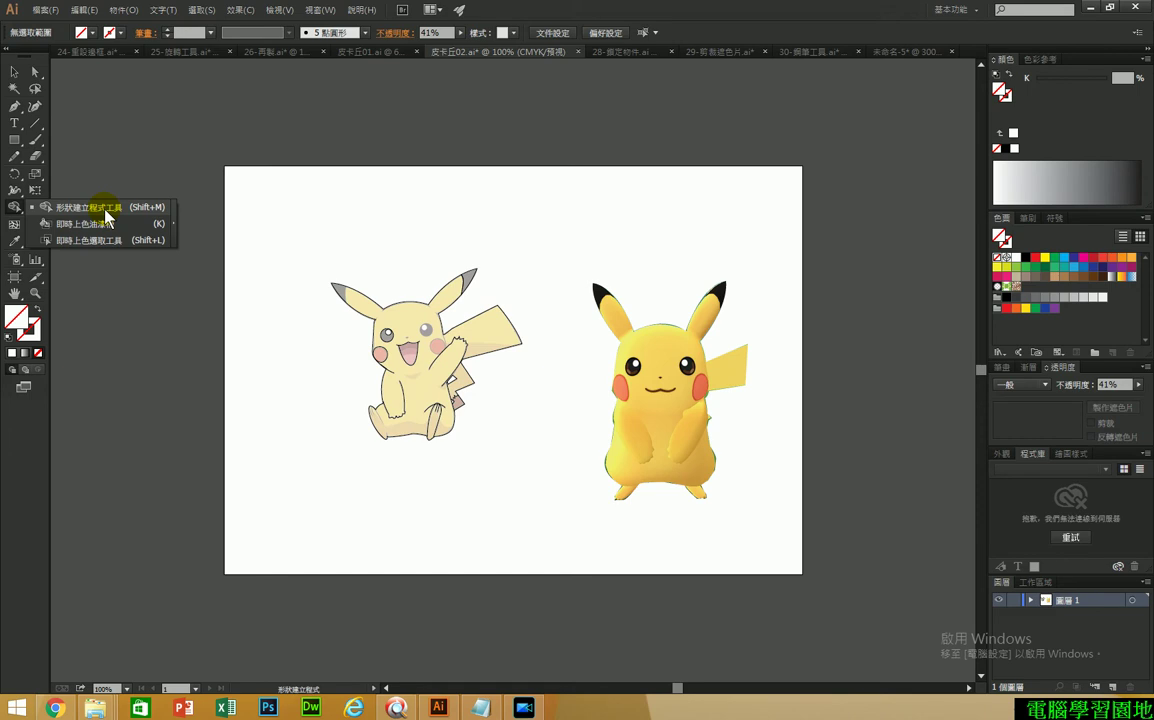
pyautogui.click(105, 209)
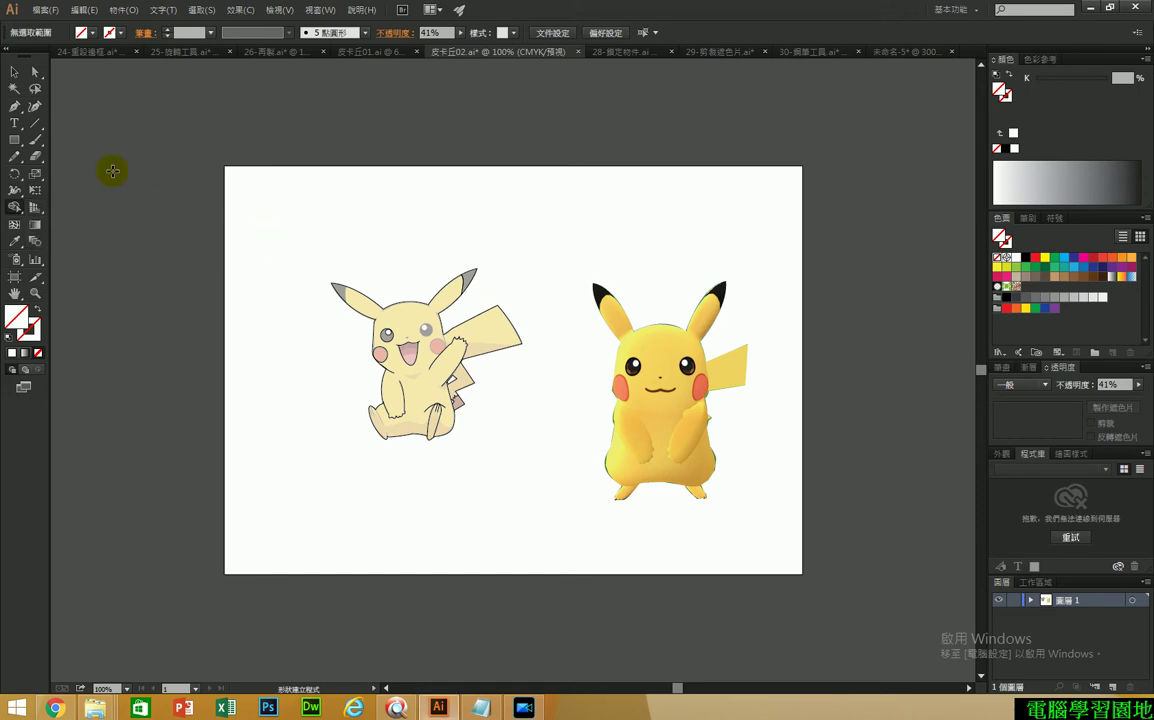
pyautogui.click(15, 72)
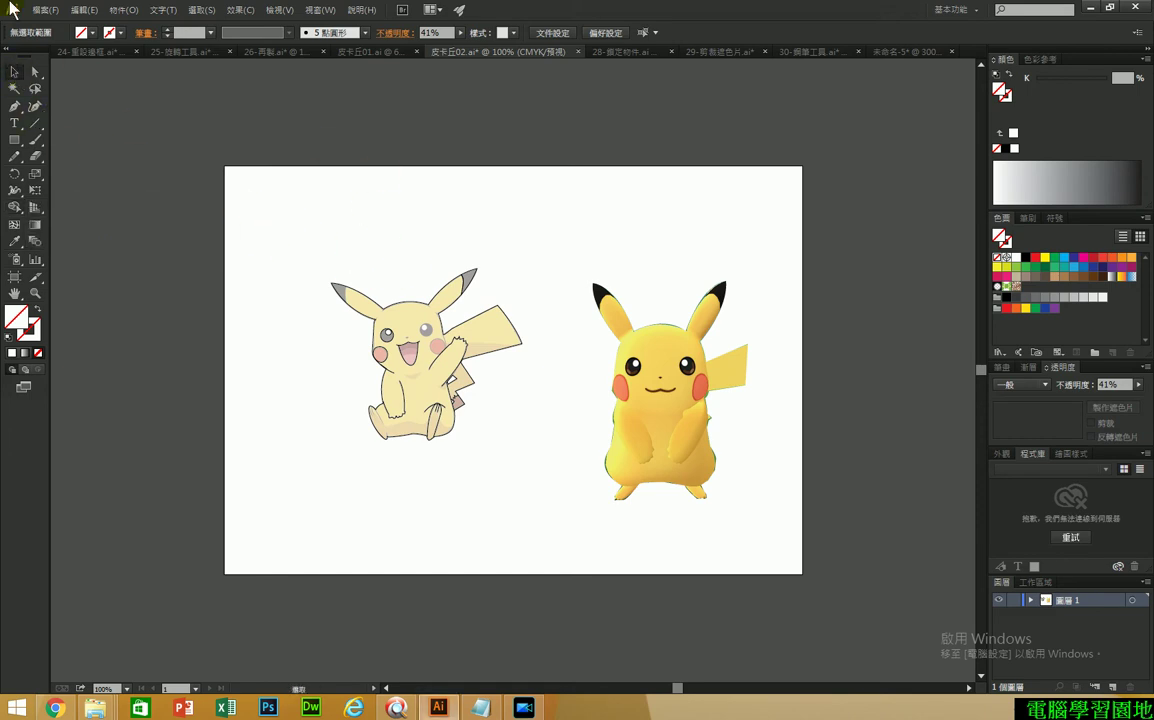
# - Open the file 32-形狀建立程式工具.ai from the 練習檔 folder on the desktop
pyautogui.click(47, 14)
pyautogui.click(70, 53)
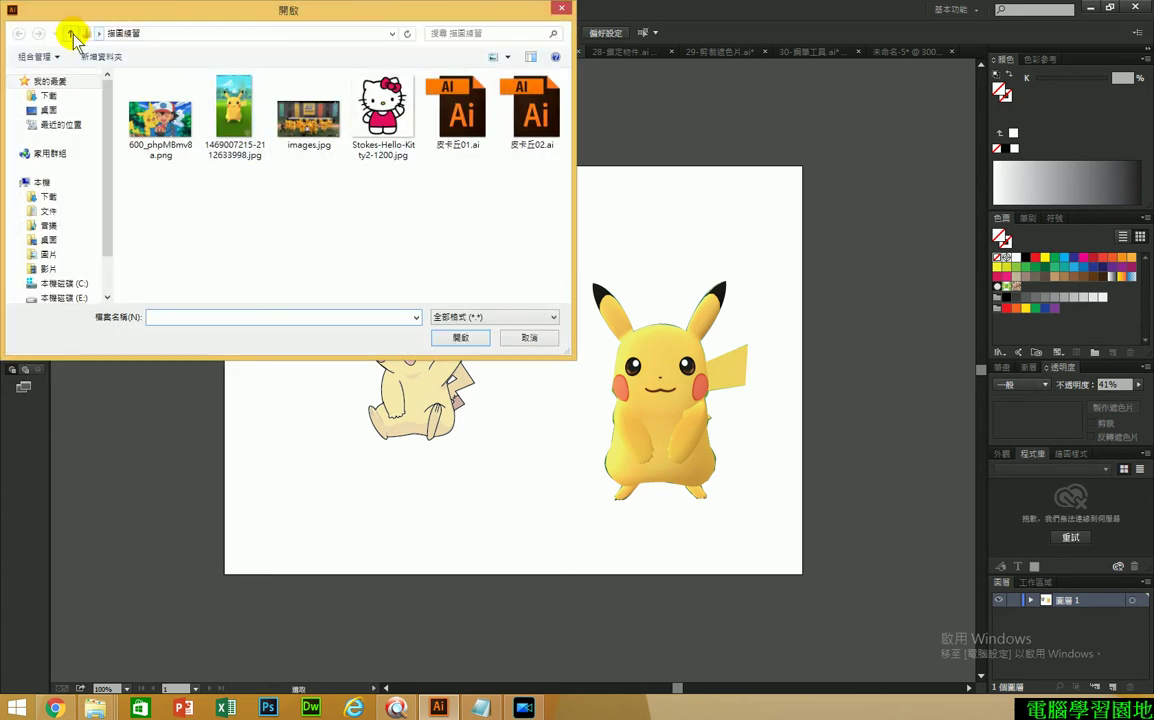
pyautogui.click(71, 33)
pyautogui.scroll(-5, 550, 190)
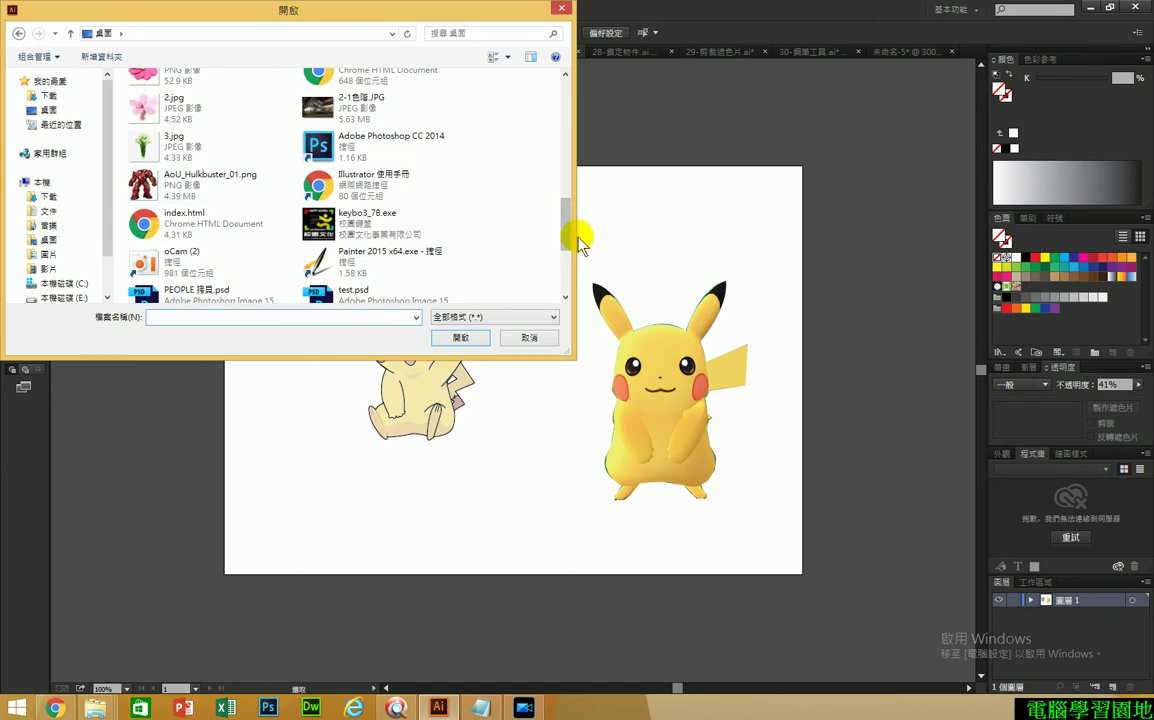
pyautogui.moveTo(569, 214); pyautogui.dragTo(564, 170)
pyautogui.doubleClick(160, 229)
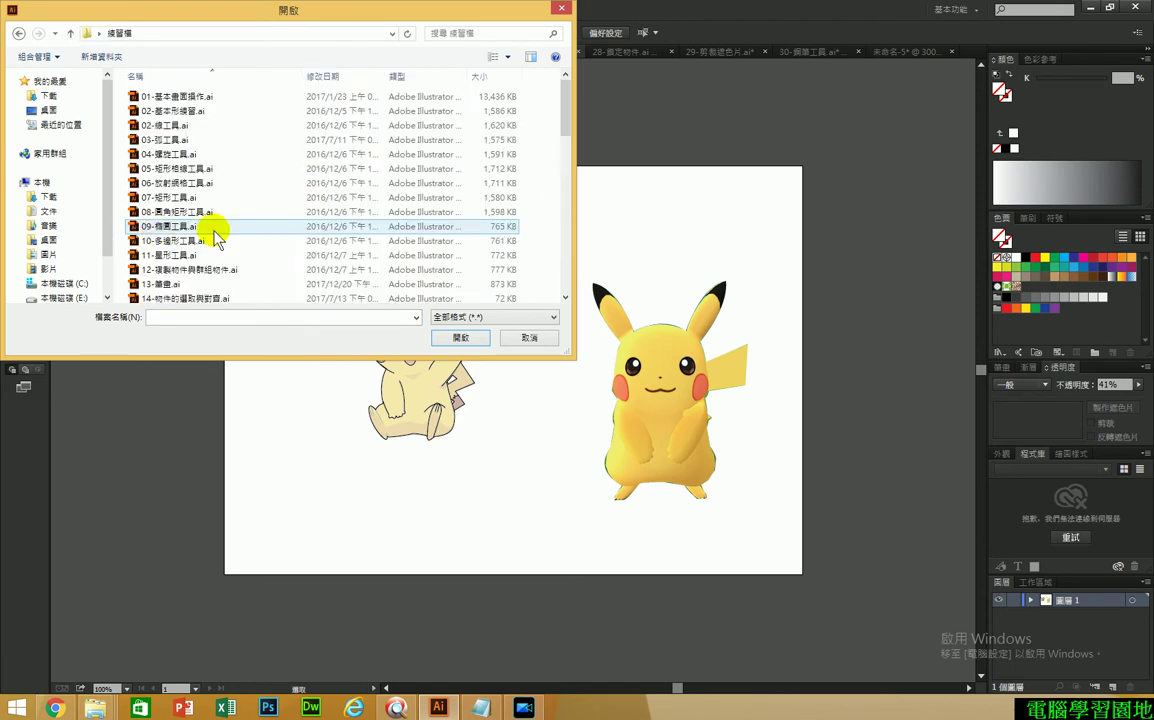
pyautogui.scroll(-3, 352, 268)
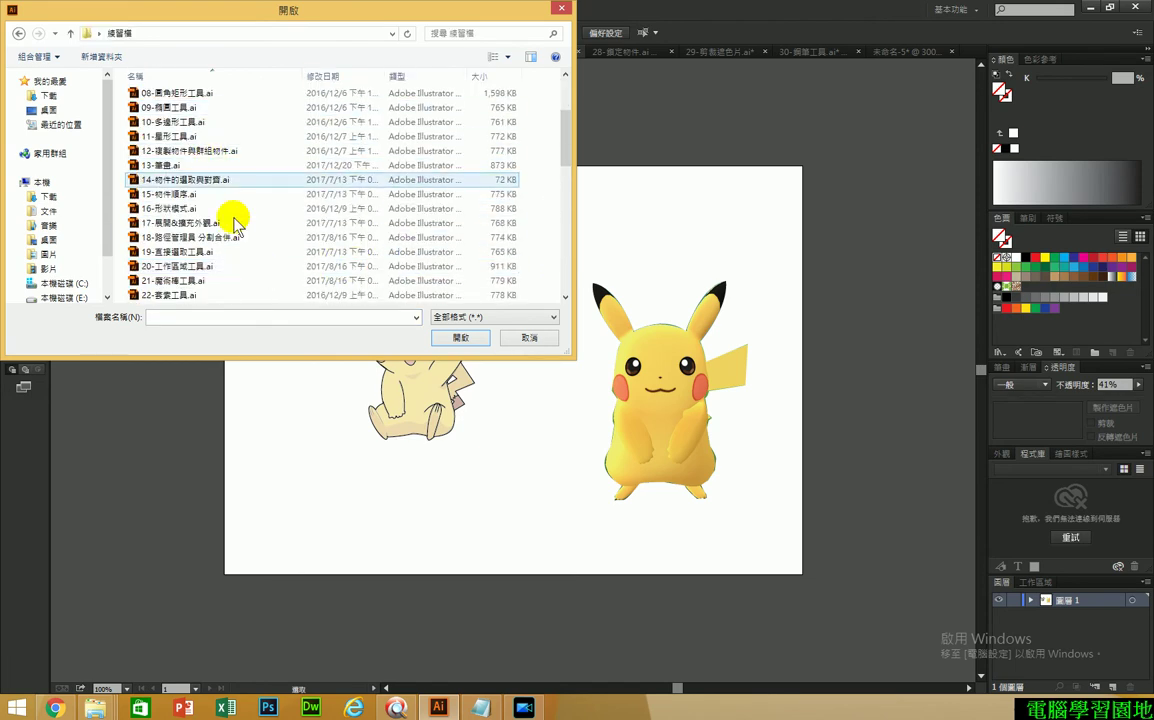
pyautogui.scroll(-3, 242, 272)
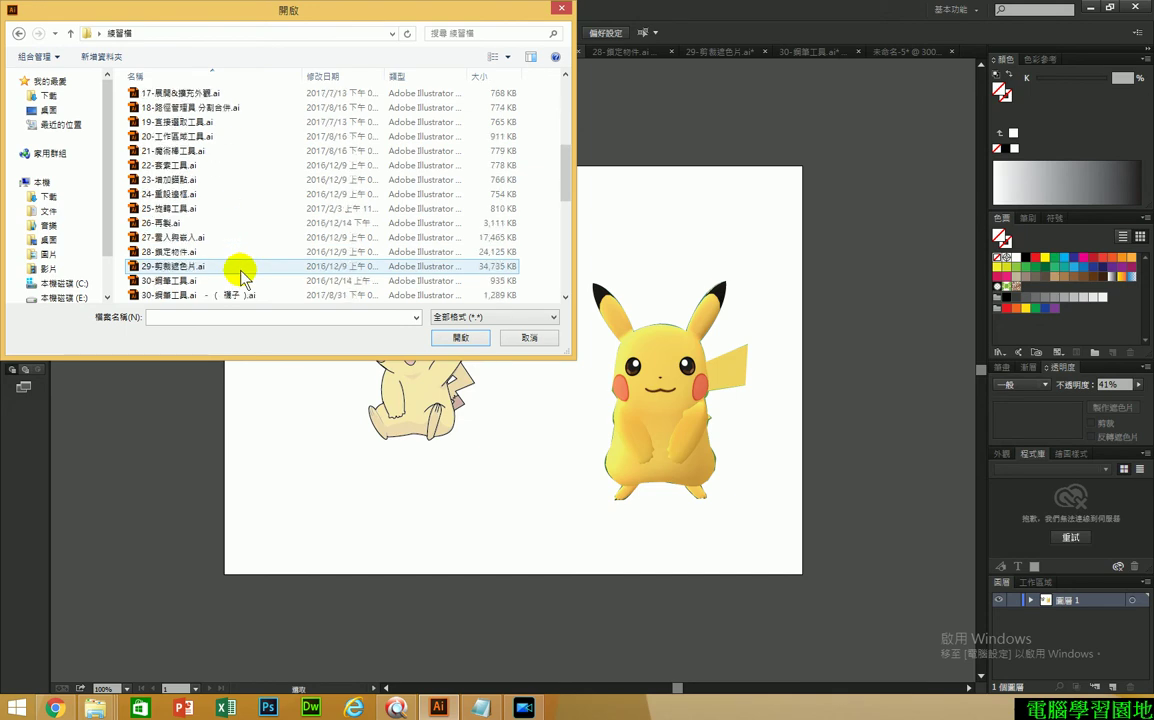
pyautogui.scroll(-1, 240, 272)
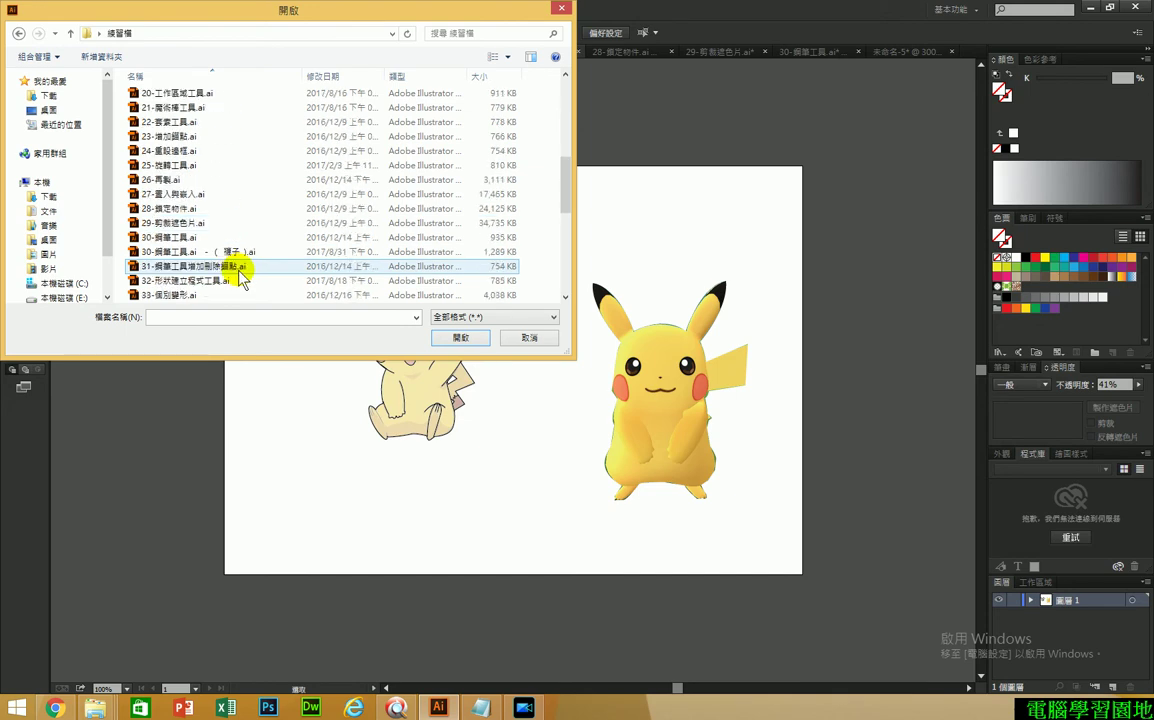
pyautogui.doubleClick(185, 283)
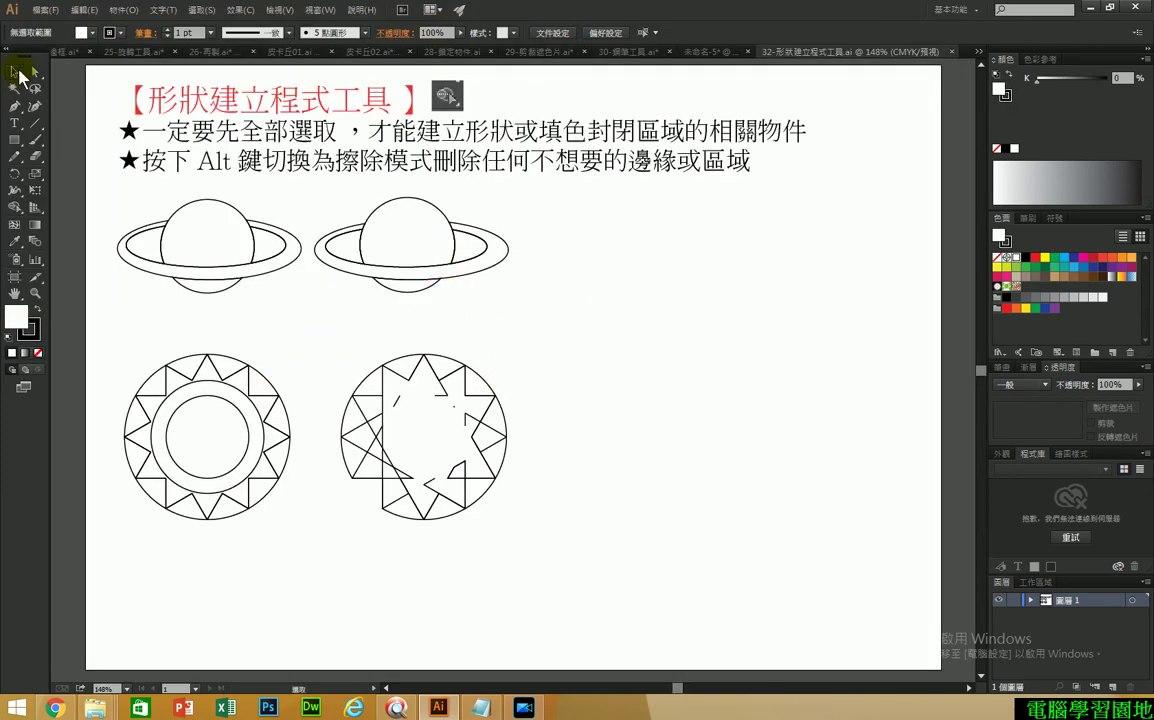
# - Delete the second ringed planet and the second star-in-circle drawing, keeping the first of each
pyautogui.moveTo(537, 214); pyautogui.dragTo(343, 585)
pyautogui.press('Delete')
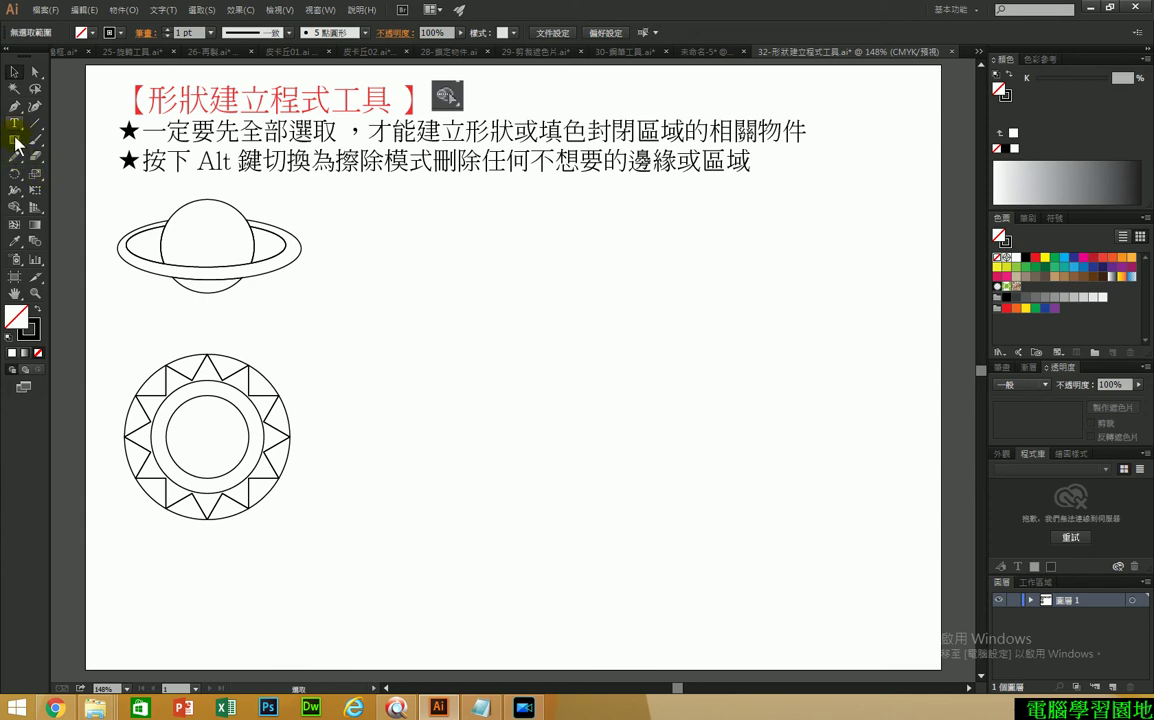
# - Draw a circle beside the planet with two overlapping wide ellipses across it, the outer about 69 × 29 mm and shifted evenly around the inner
pyautogui.moveTo(20, 146); pyautogui.dragTo(60, 175)
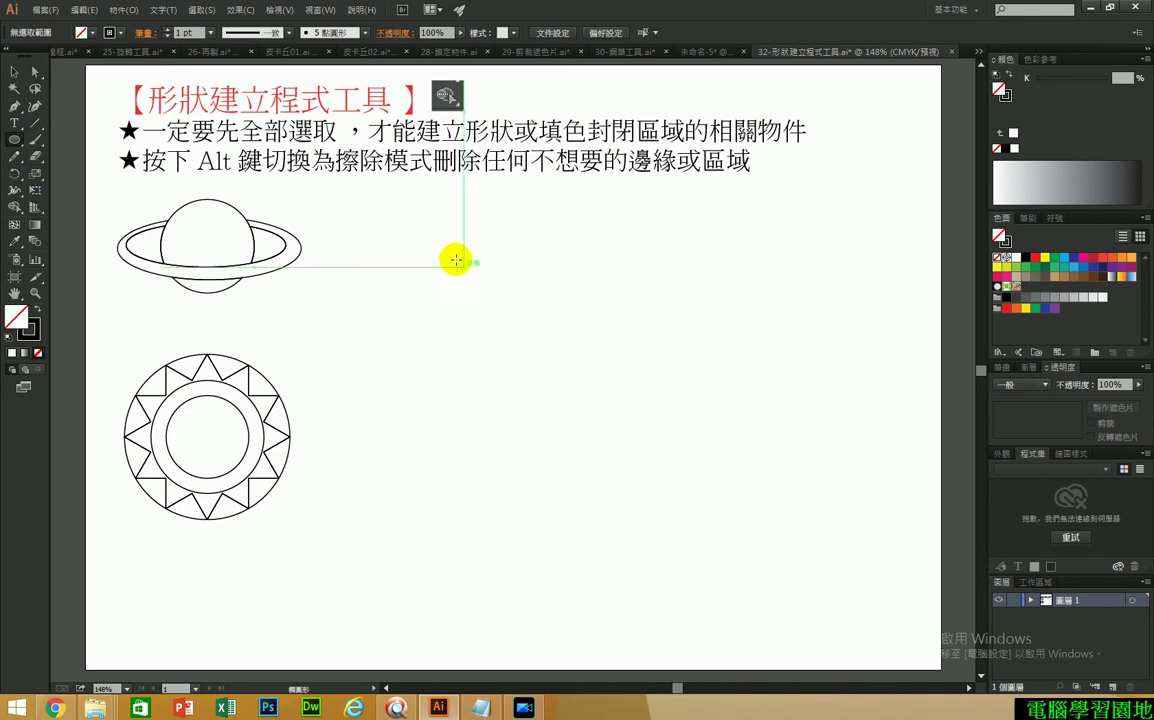
pyautogui.moveTo(440, 252); pyautogui.dragTo(489, 275)
pyautogui.moveTo(361, 220); pyautogui.dragTo(525, 297)
pyautogui.moveTo(345, 217); pyautogui.dragTo(545, 304)
pyautogui.click(15, 70)
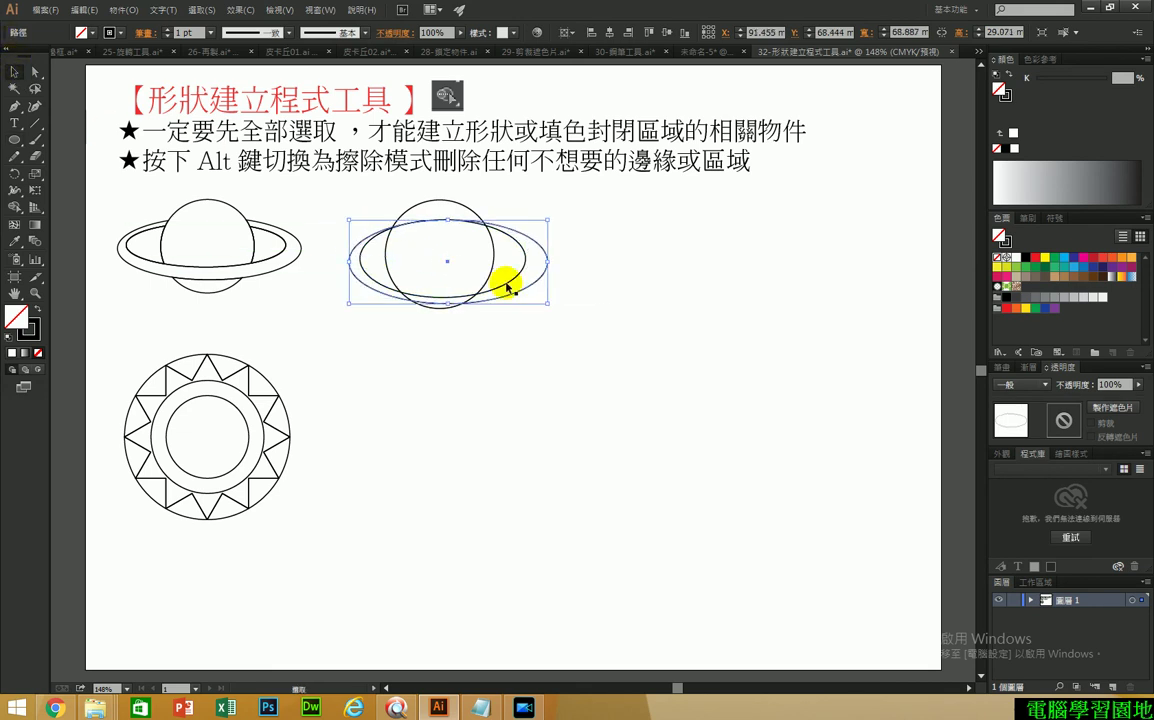
pyautogui.moveTo(524, 261)
pyautogui.mouseDown()
pyautogui.moveTo(535, 291)
pyautogui.moveTo(528, 283)
pyautogui.mouseUp()
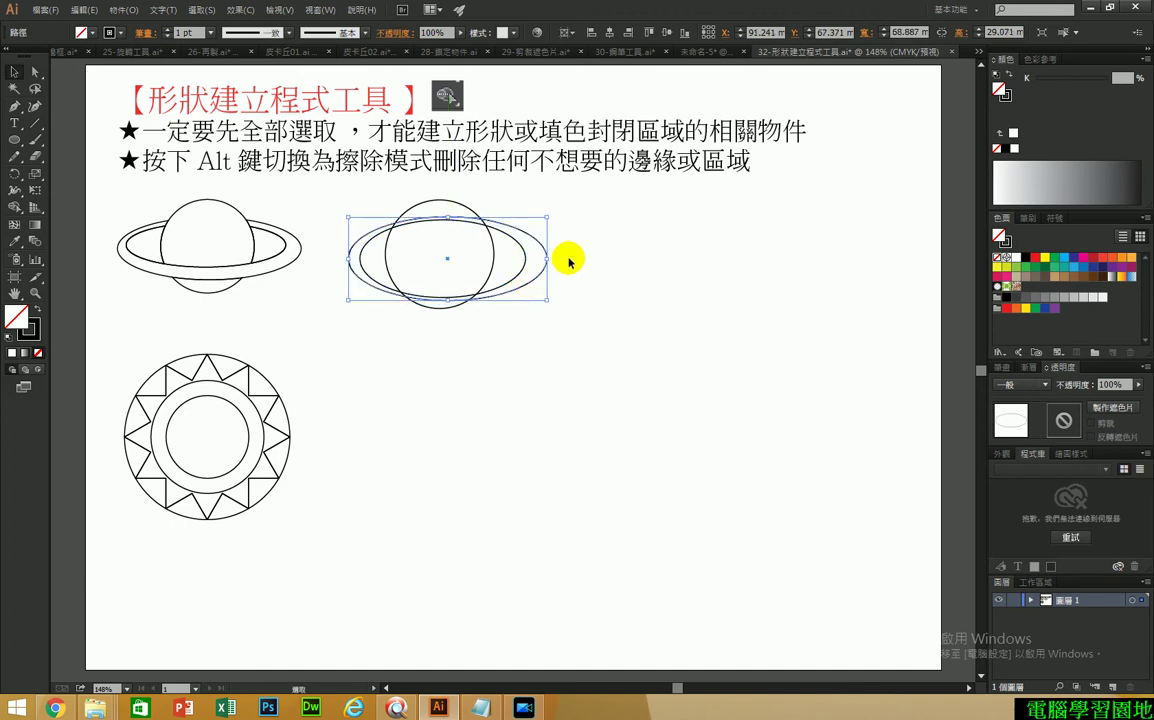
pyautogui.click(530, 335)
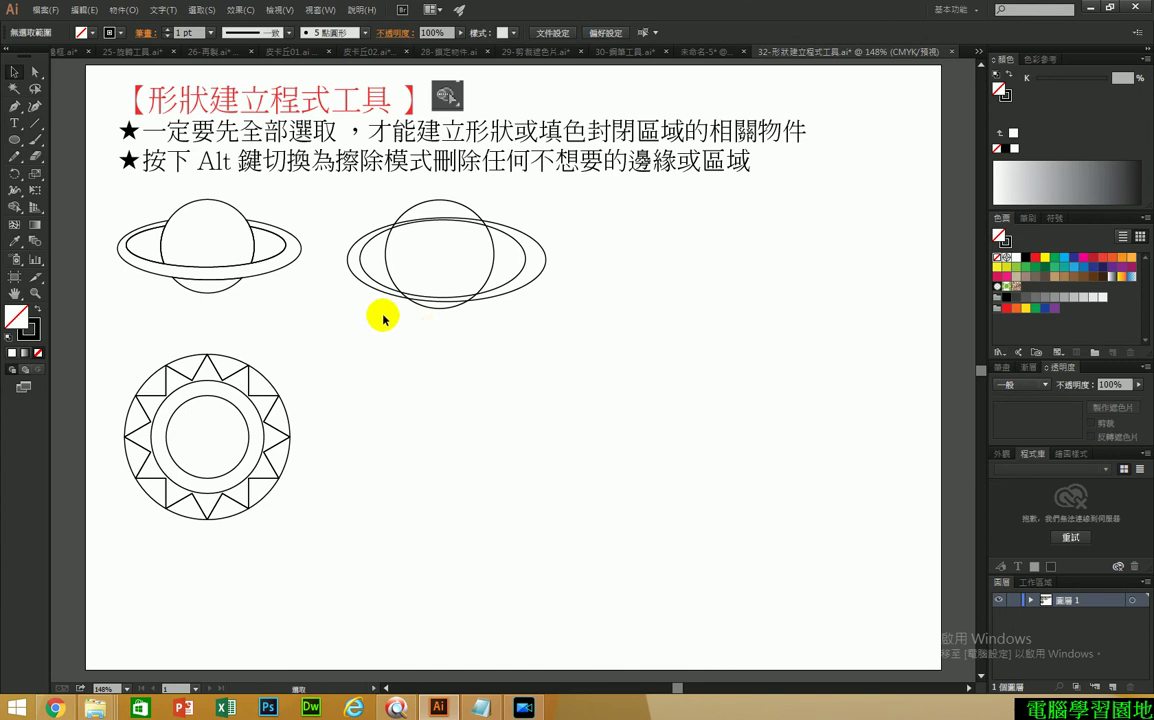
pyautogui.scroll(2, 451, 314)
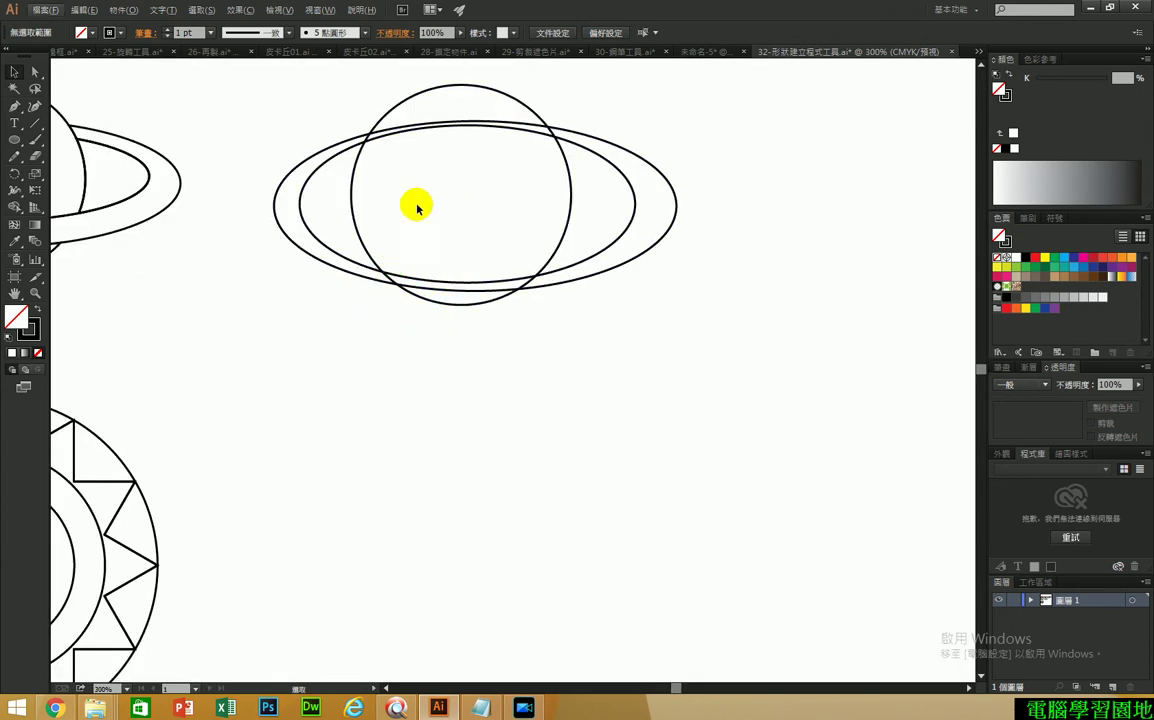
pyautogui.scroll(-2, 185, 267)
pyautogui.moveTo(162, 272); pyautogui.dragTo(386, 341)
pyautogui.scroll(1, 338, 275)
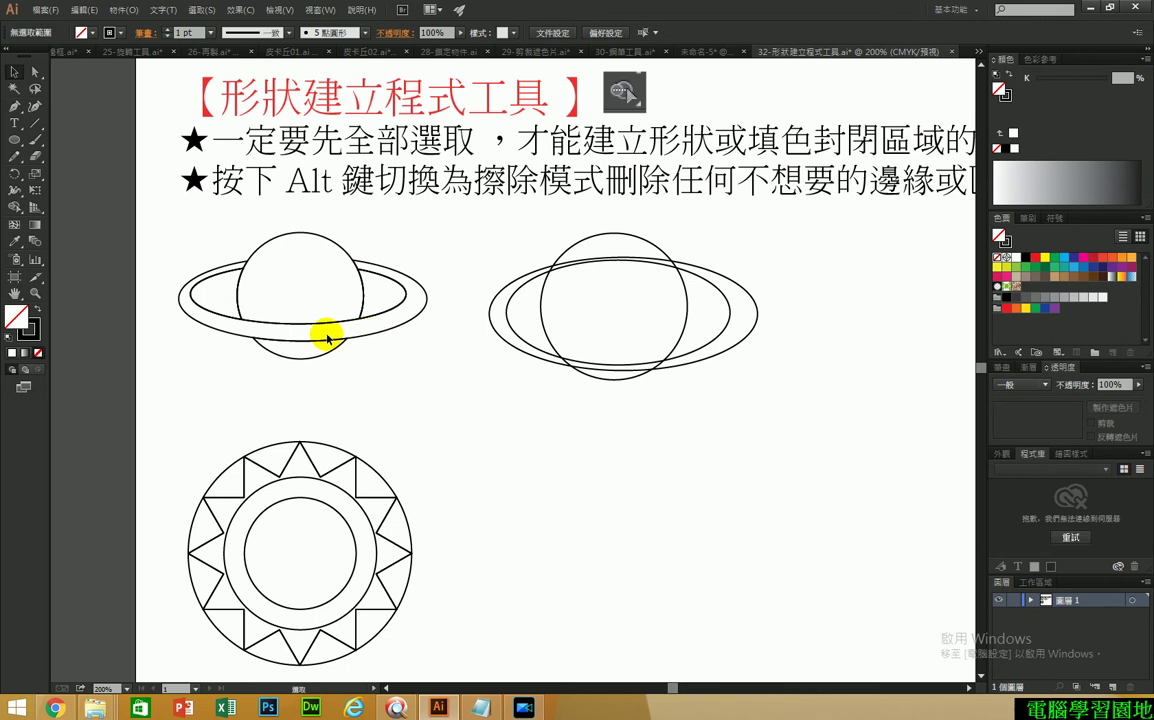
pyautogui.moveTo(662, 420); pyautogui.dragTo(498, 428)
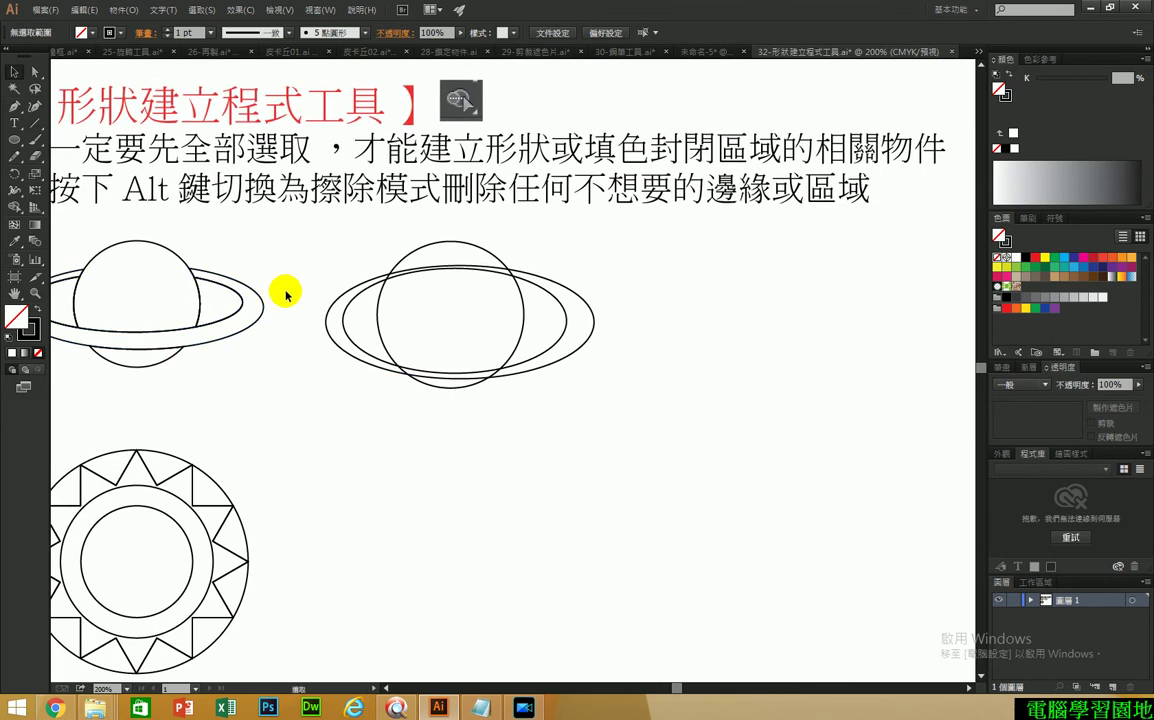
pyautogui.moveTo(587, 243); pyautogui.dragTo(335, 412)
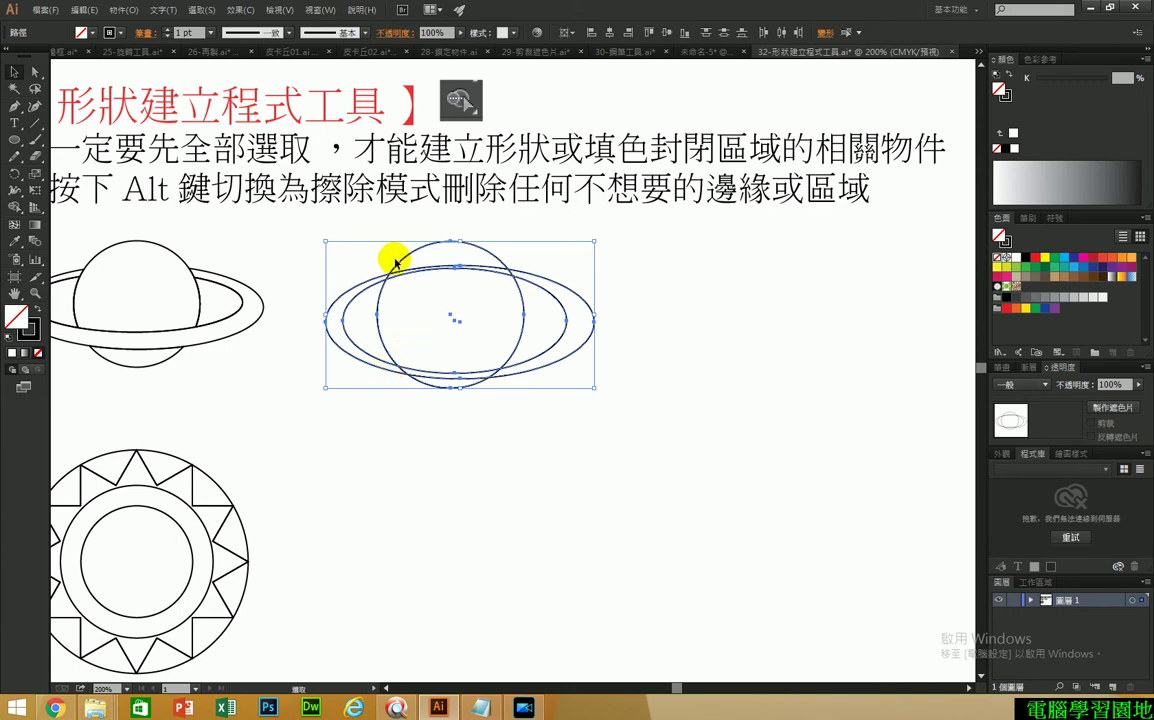
pyautogui.click(360, 440)
pyautogui.moveTo(305, 354); pyautogui.dragTo(335, 371)
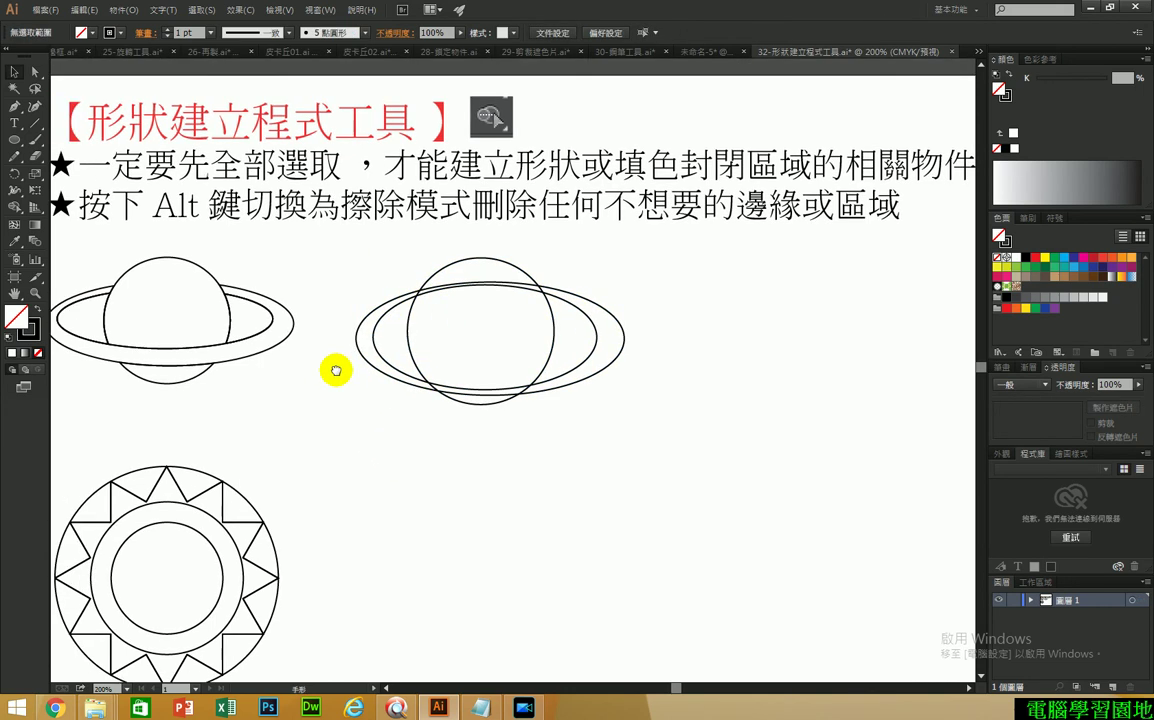
# - Select the circle and both ellipses, and merge the front ring segments crossing the circle's lower part with the Shape Builder tool
pyautogui.moveTo(598, 256); pyautogui.dragTo(330, 412)
pyautogui.scroll(3, 479, 392)
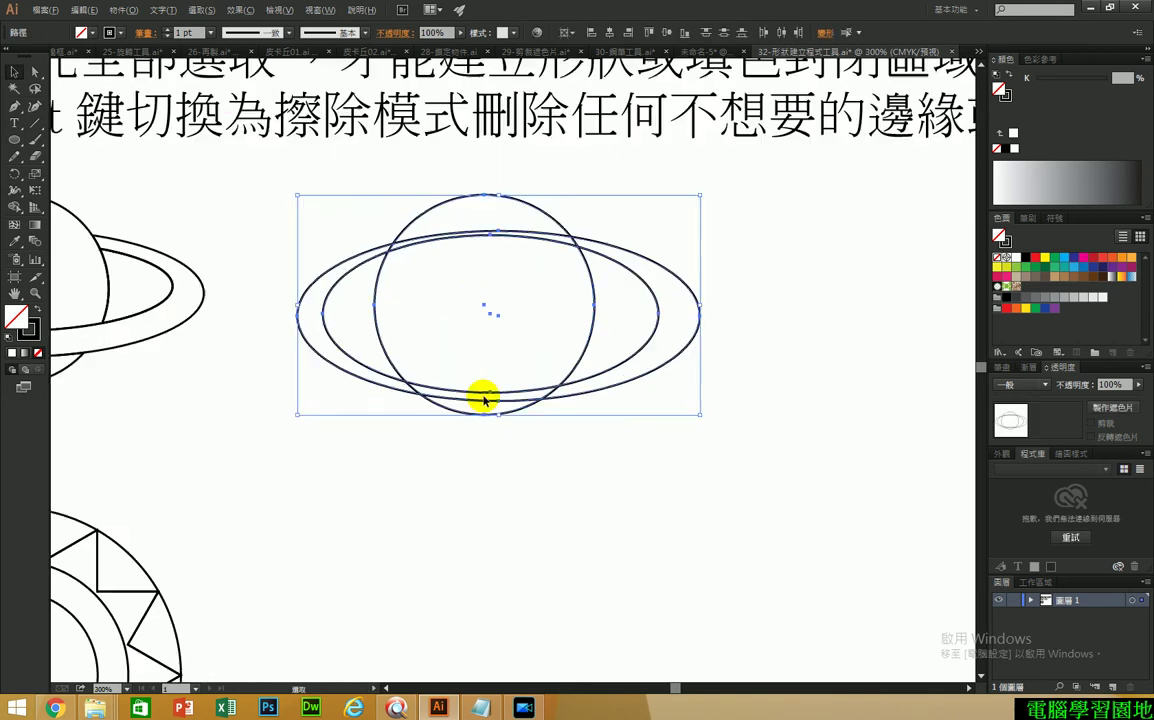
pyautogui.click(15, 205)
pyautogui.click(15, 208)
pyautogui.click(16, 211)
pyautogui.click(77, 206)
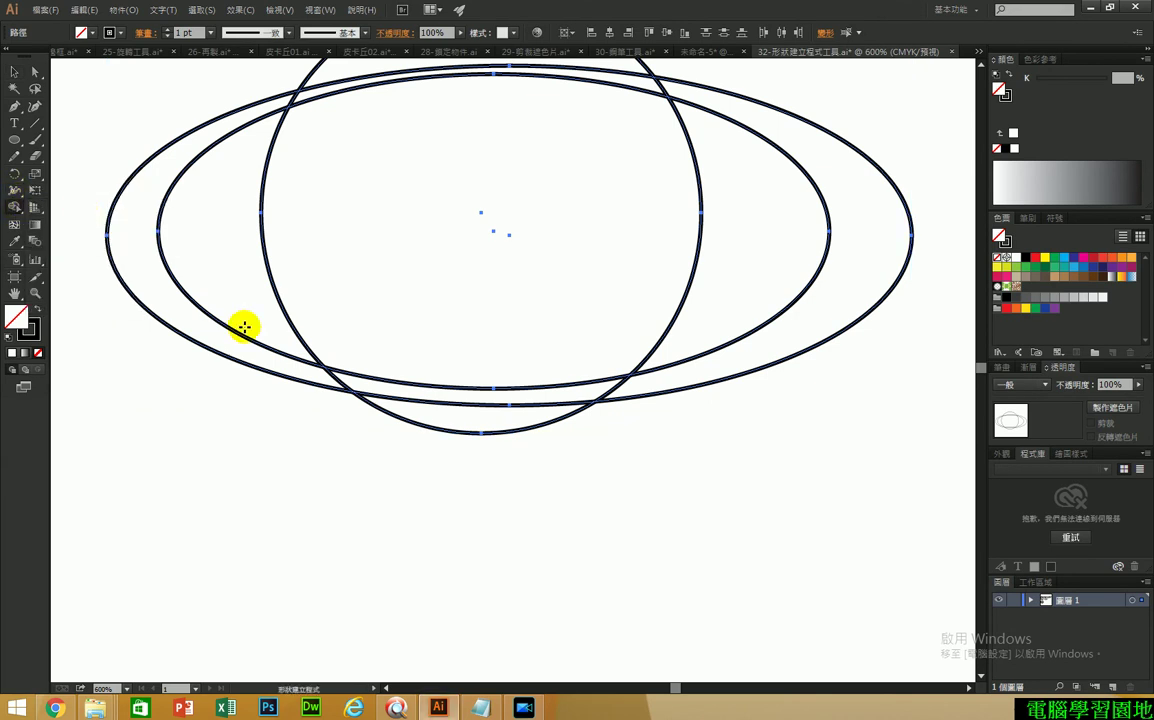
pyautogui.moveTo(323, 381); pyautogui.dragTo(364, 381)
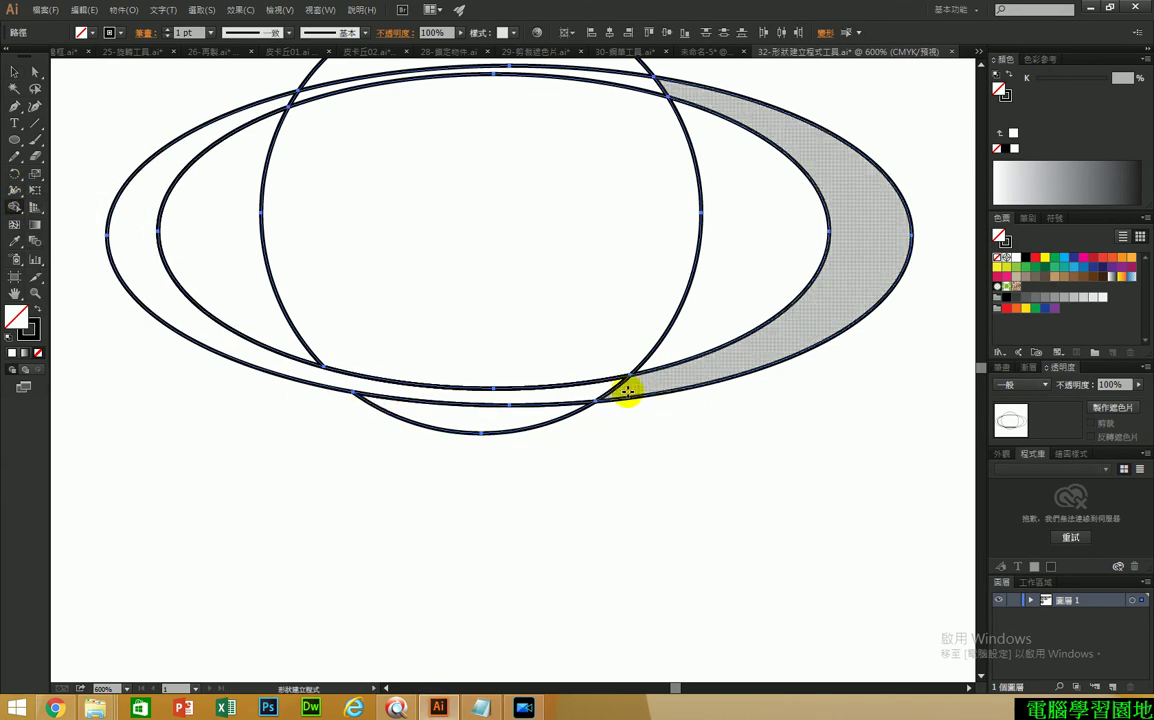
pyautogui.moveTo(596, 391); pyautogui.dragTo(648, 389)
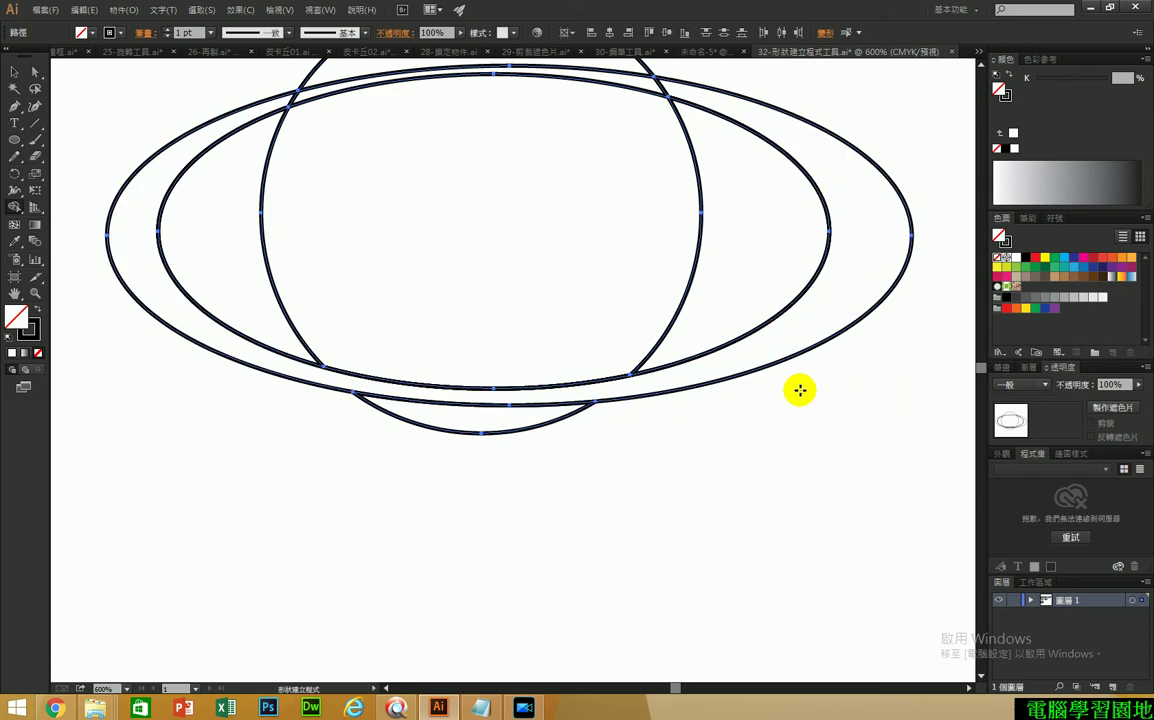
# - Merge the circle's upper regions with the Shape Builder tool to remove the ring lines behind the planet, and deselect the artwork
pyautogui.moveTo(495, 160); pyautogui.dragTo(510, 270)
pyautogui.scroll(-2, 510, 270)
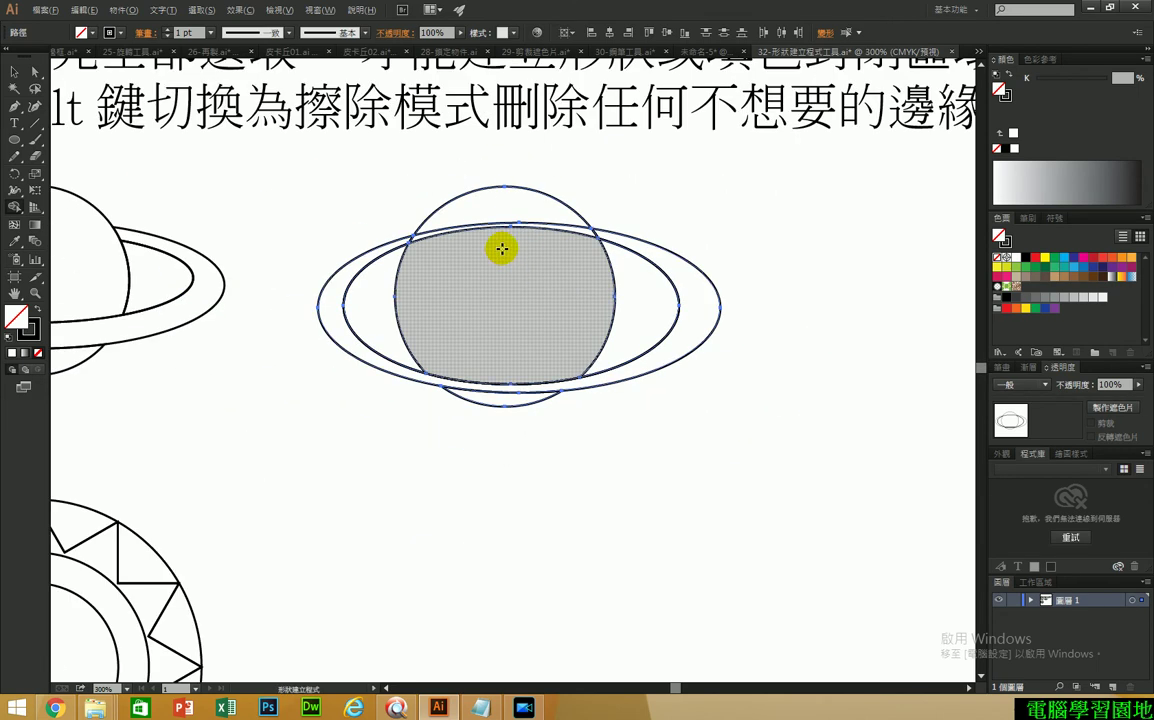
pyautogui.moveTo(522, 210)
pyautogui.mouseDown()
pyautogui.moveTo(527, 261)
pyautogui.moveTo(469, 358)
pyautogui.mouseUp()
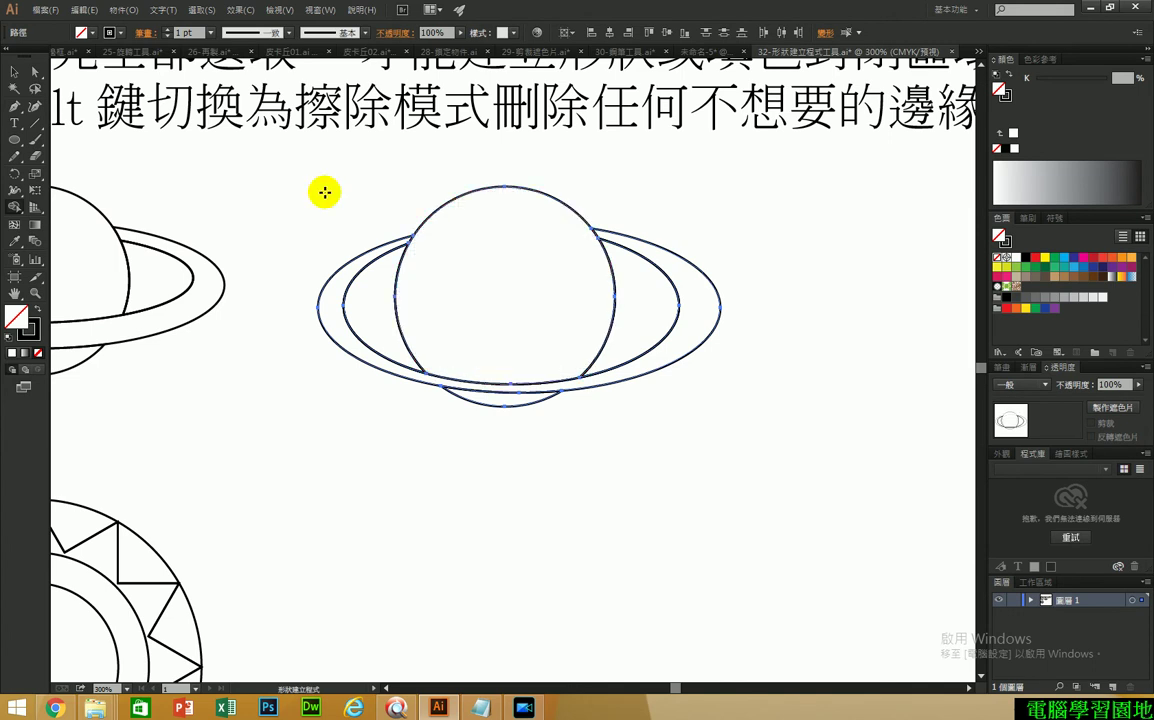
pyautogui.click(15, 71)
pyautogui.click(425, 478)
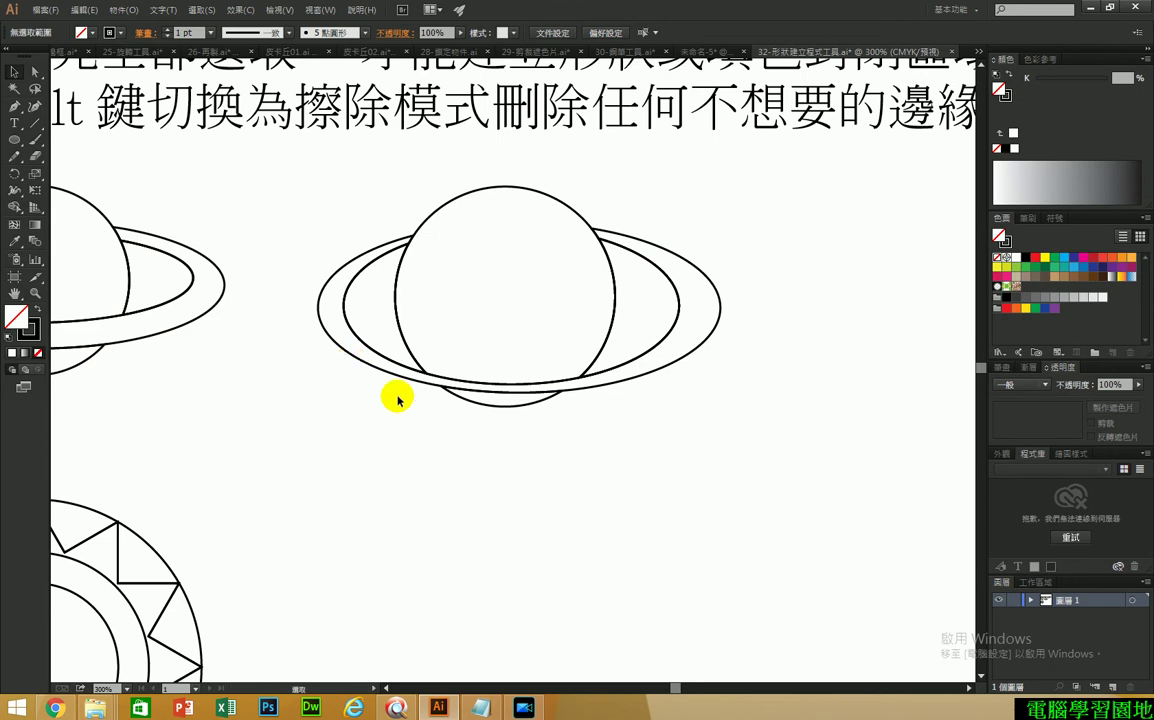
# - Draw a circle about 51 mm in diameter in the empty area beside the star-in-circle drawing
pyautogui.moveTo(317, 440); pyautogui.dragTo(466, 237)
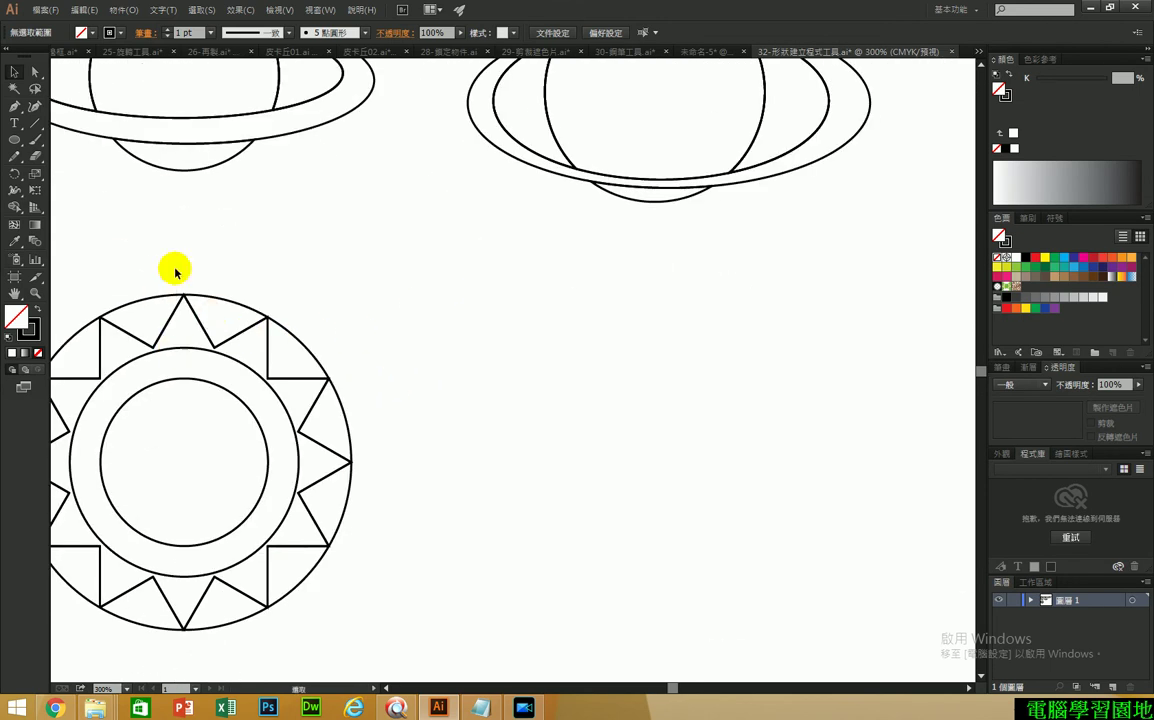
pyautogui.moveTo(490, 370); pyautogui.dragTo(577, 299)
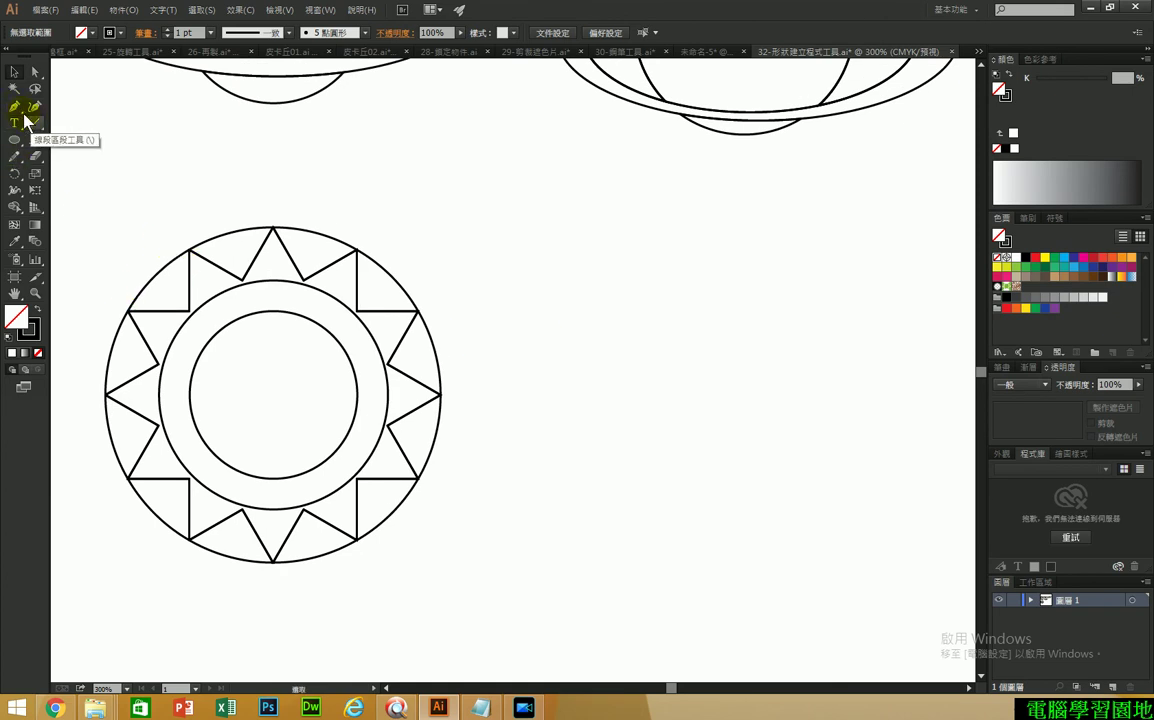
pyautogui.click(15, 147)
pyautogui.moveTo(15, 147); pyautogui.dragTo(73, 183)
pyautogui.moveTo(706, 386); pyautogui.dragTo(855, 453)
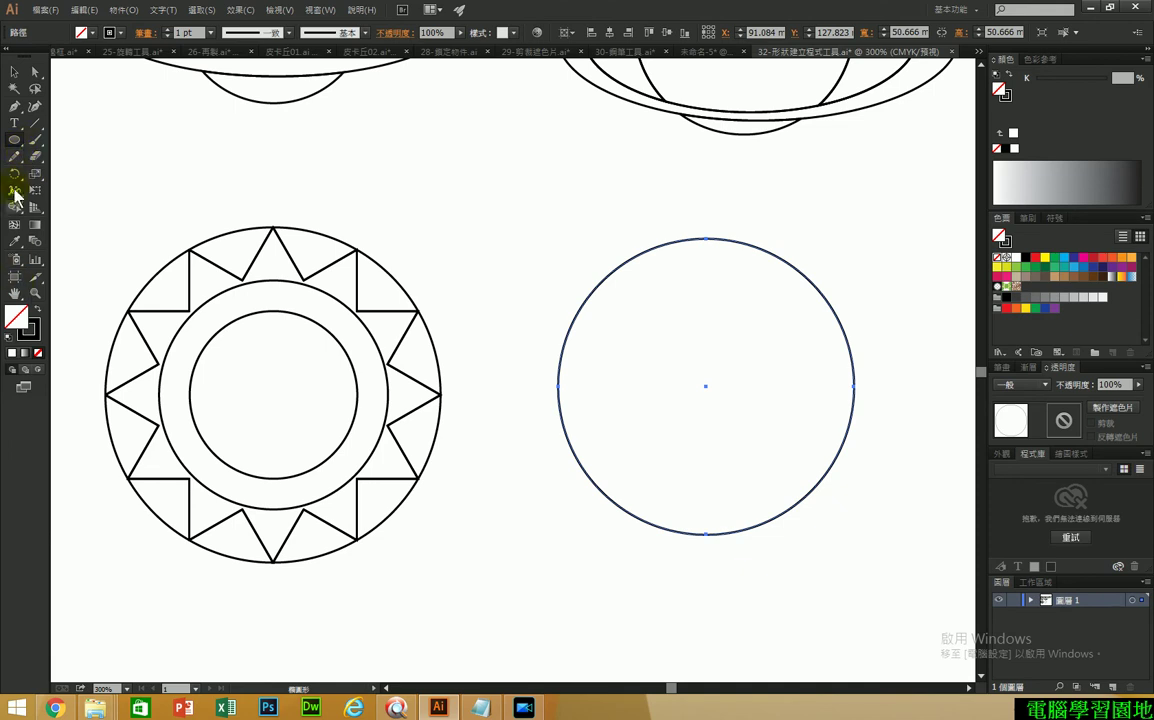
# - Draw a straight vertical line through the new circle's centre, extending beyond its upper and lower edges, and deselect it
pyautogui.click(33, 123)
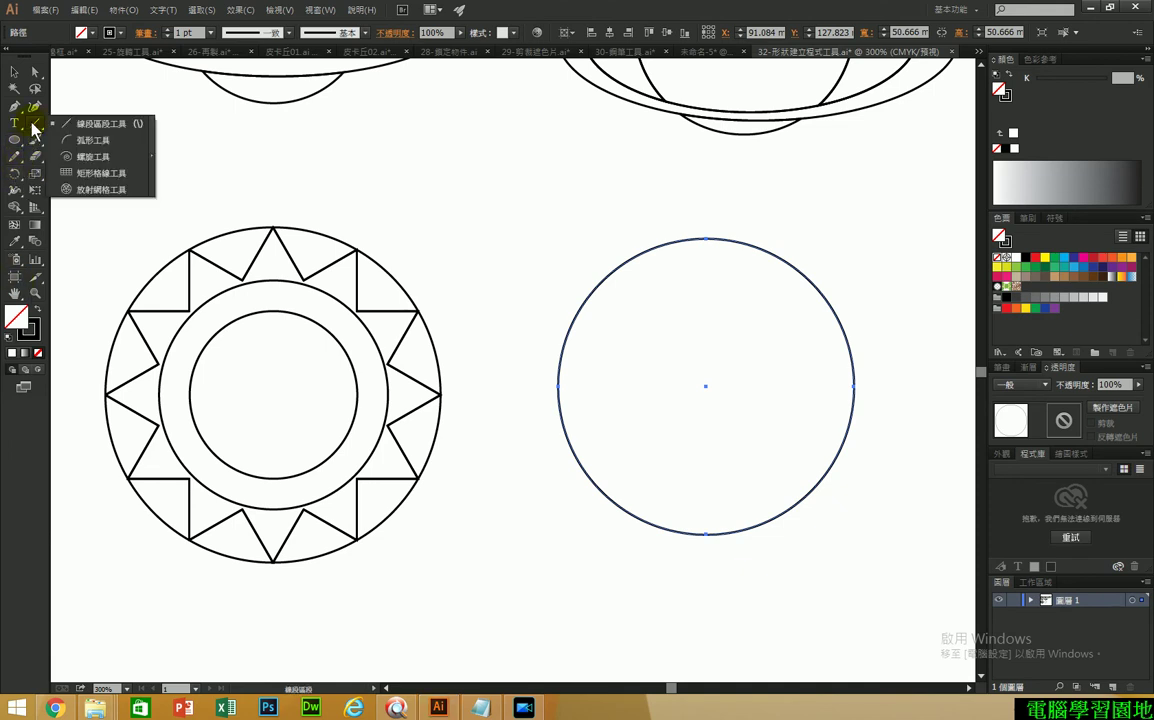
pyautogui.moveTo(706, 203)
pyautogui.mouseDown()
pyautogui.moveTo(699, 575)
pyautogui.moveTo(769, 508)
pyautogui.mouseUp()
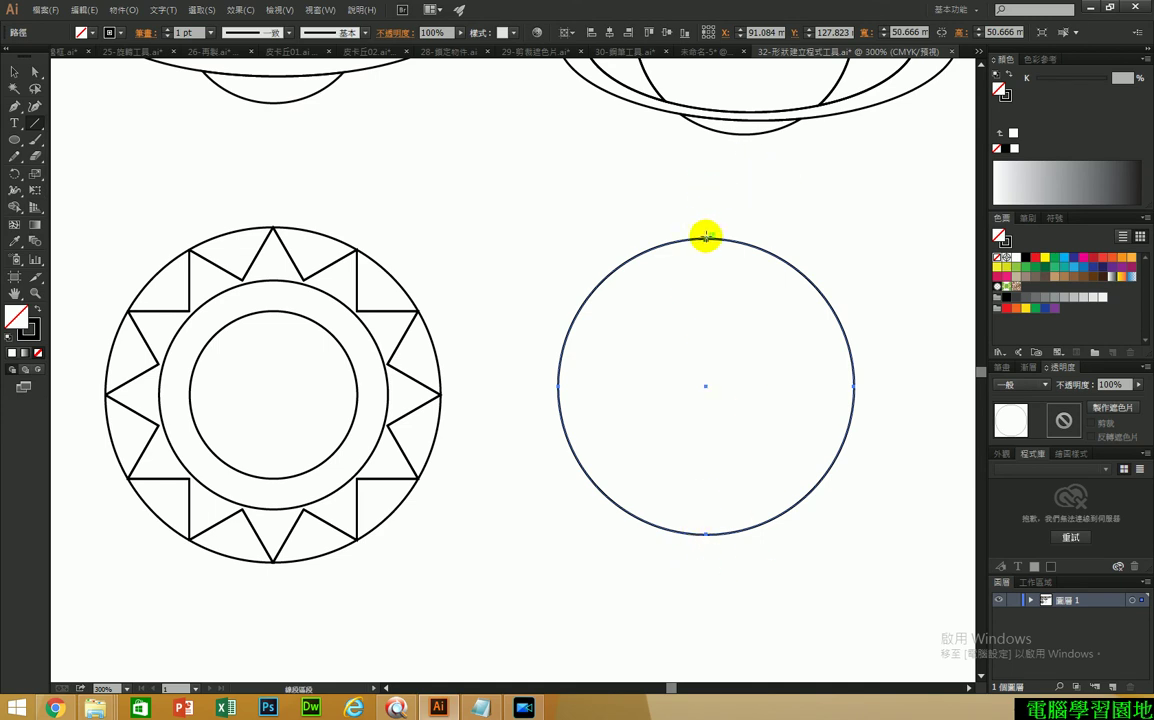
pyautogui.moveTo(706, 205); pyautogui.dragTo(706, 627)
pyautogui.click(14, 71)
pyautogui.click(563, 208)
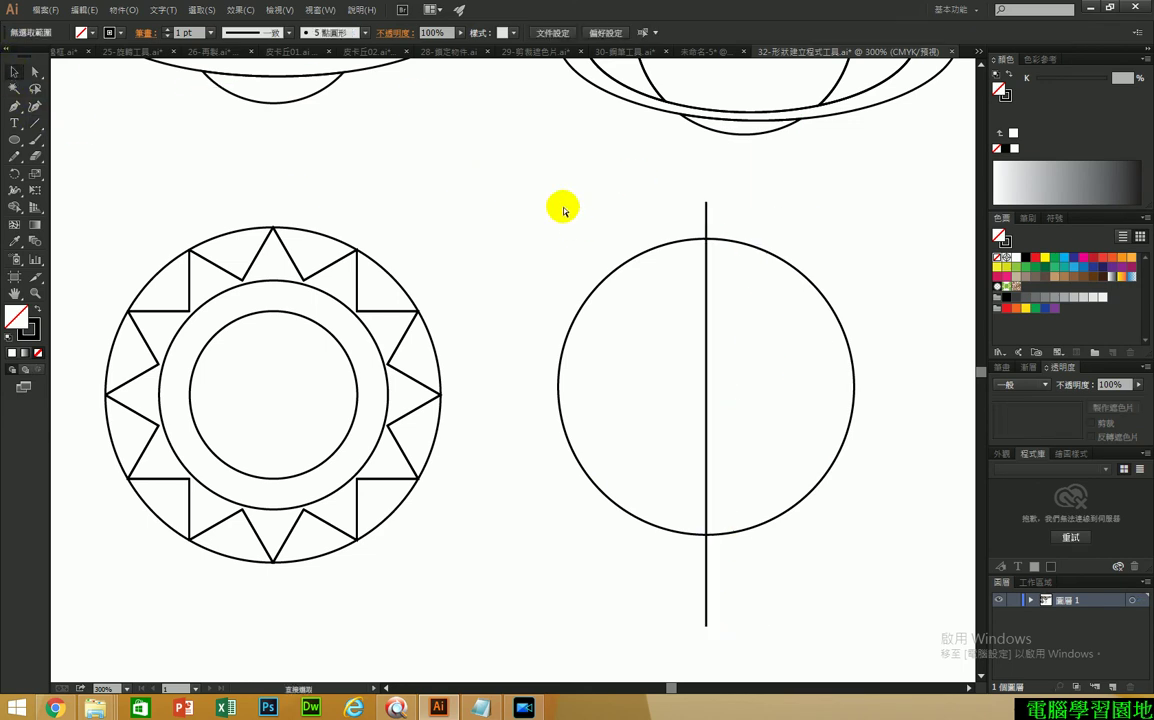
pyautogui.hotkey('ctrl', '2')
pyautogui.moveTo(275, 160); pyautogui.dragTo(258, 655)
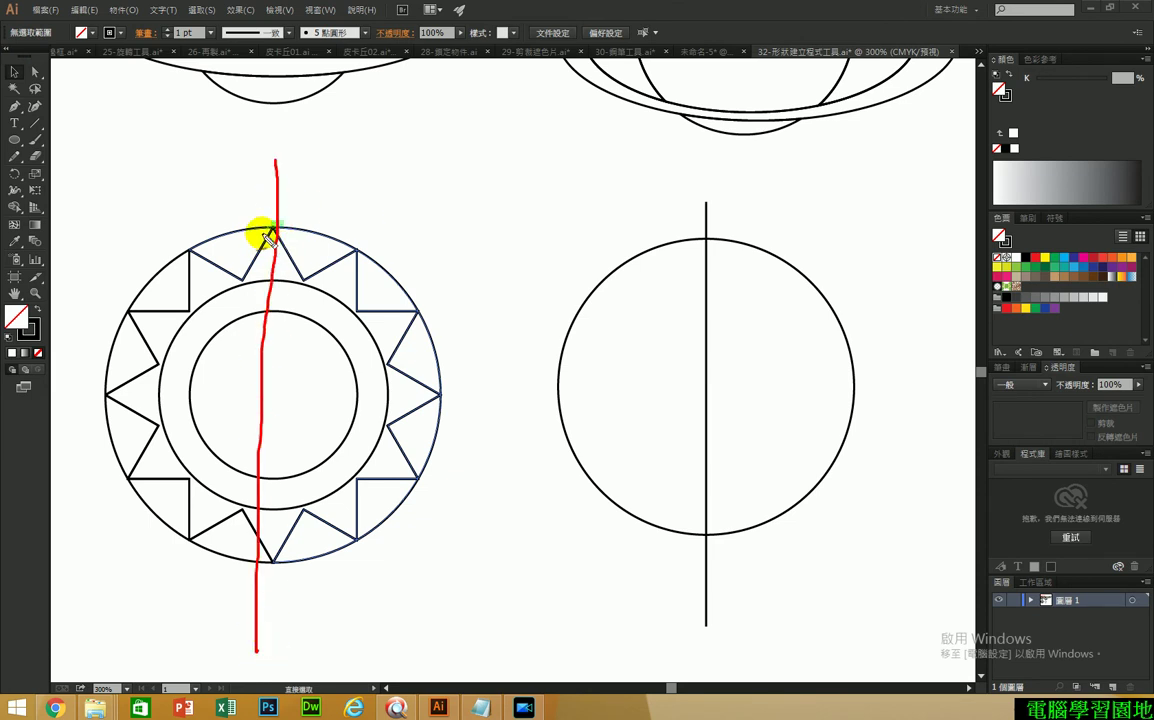
pyautogui.moveTo(268, 226); pyautogui.dragTo(295, 205)
pyautogui.moveTo(354, 240); pyautogui.dragTo(392, 242)
pyautogui.moveTo(413, 311); pyautogui.dragTo(439, 302)
pyautogui.moveTo(422, 380); pyautogui.dragTo(467, 378)
pyautogui.moveTo(404, 477); pyautogui.dragTo(431, 463)
pyautogui.moveTo(357, 538); pyautogui.dragTo(380, 545)
pyautogui.moveTo(270, 555); pyautogui.dragTo(295, 560)
pyautogui.moveTo(194, 517); pyautogui.dragTo(205, 528)
pyautogui.moveTo(93, 458); pyautogui.dragTo(131, 437)
pyautogui.moveTo(93, 372); pyautogui.dragTo(102, 368)
pyautogui.moveTo(113, 290); pyautogui.dragTo(139, 283)
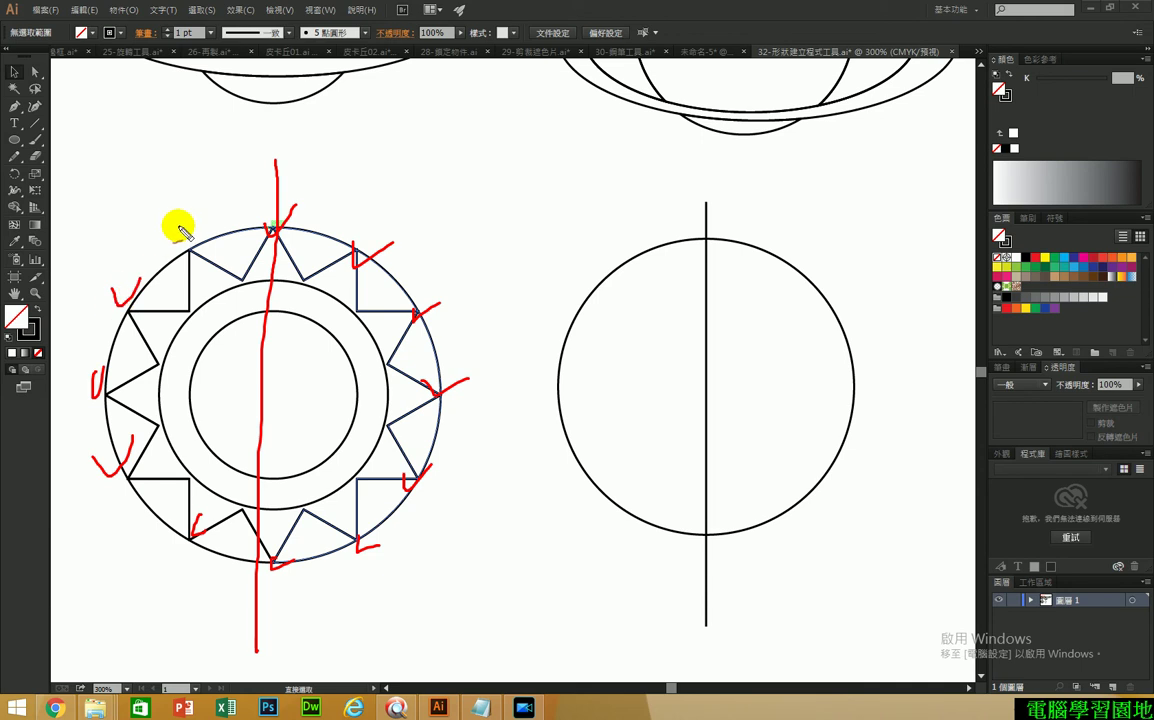
pyautogui.moveTo(180, 228); pyautogui.dragTo(208, 220)
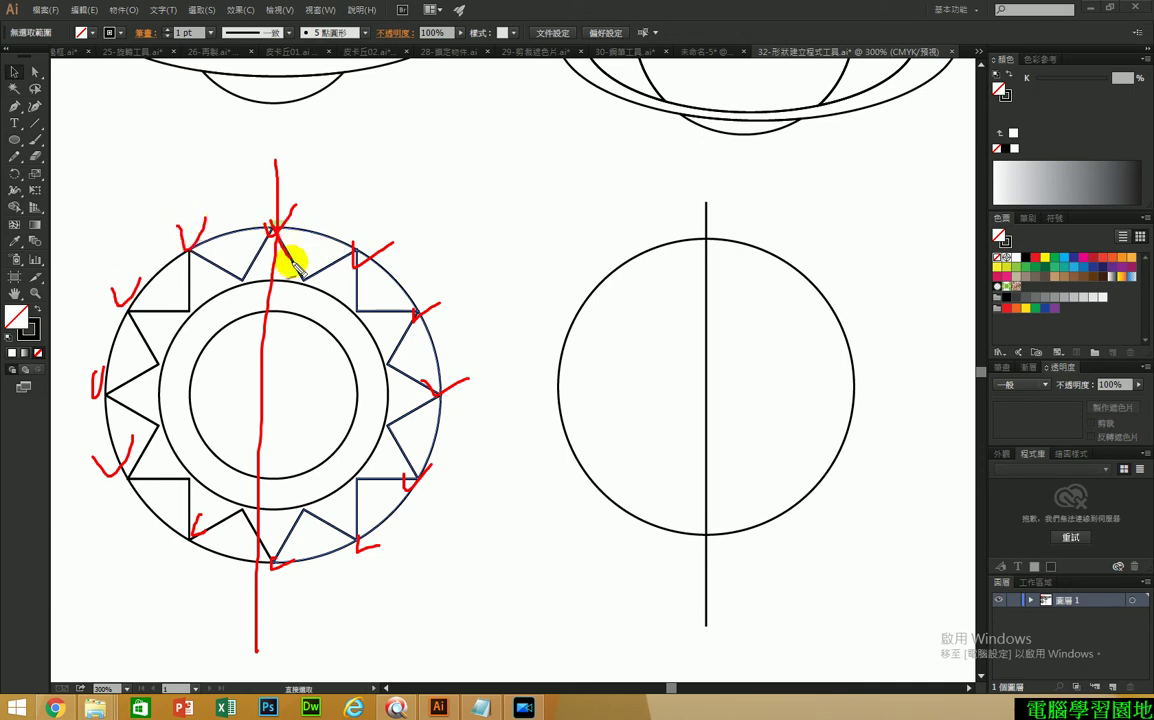
pyautogui.moveTo(268, 271); pyautogui.dragTo(298, 268)
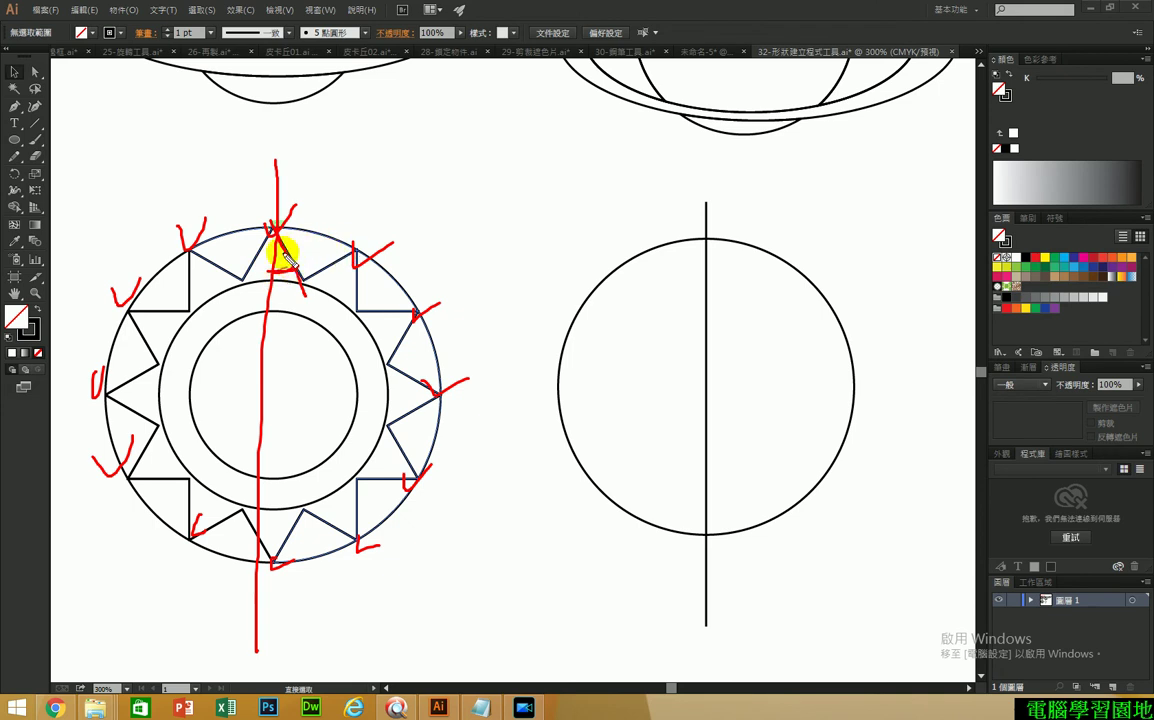
pyautogui.moveTo(382, 194)
pyautogui.mouseDown()
pyautogui.moveTo(399, 226)
pyautogui.moveTo(485, 224)
pyautogui.moveTo(436, 249)
pyautogui.mouseUp()
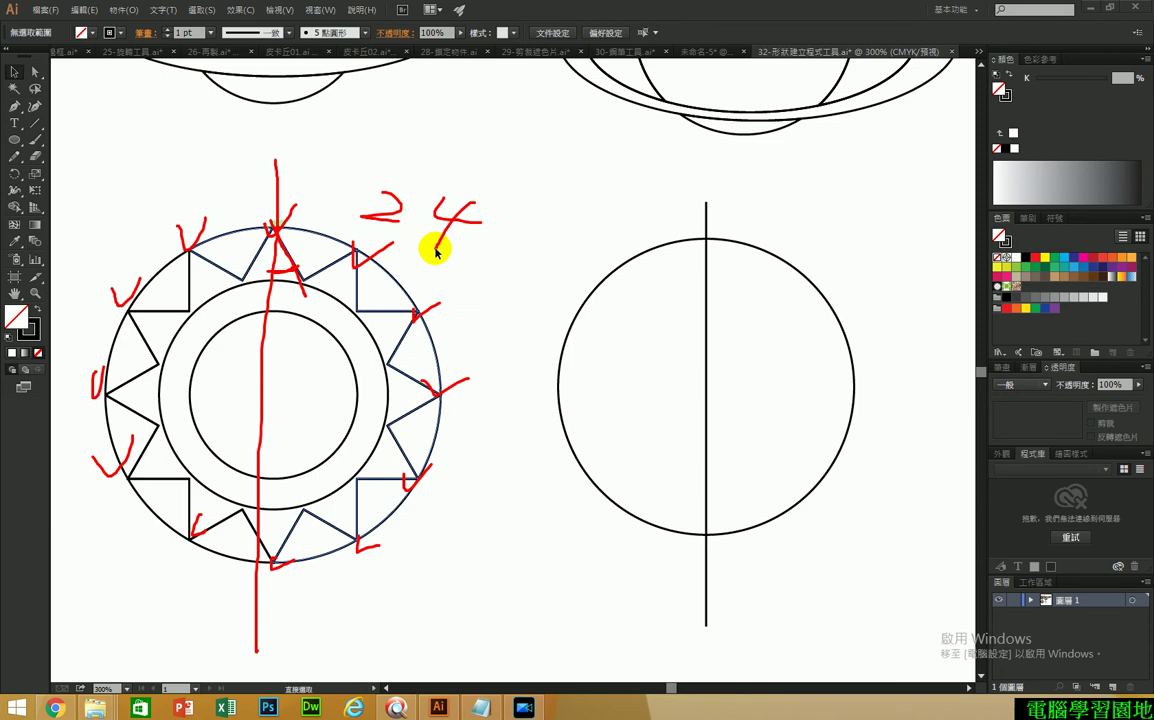
pyautogui.press('Escape')
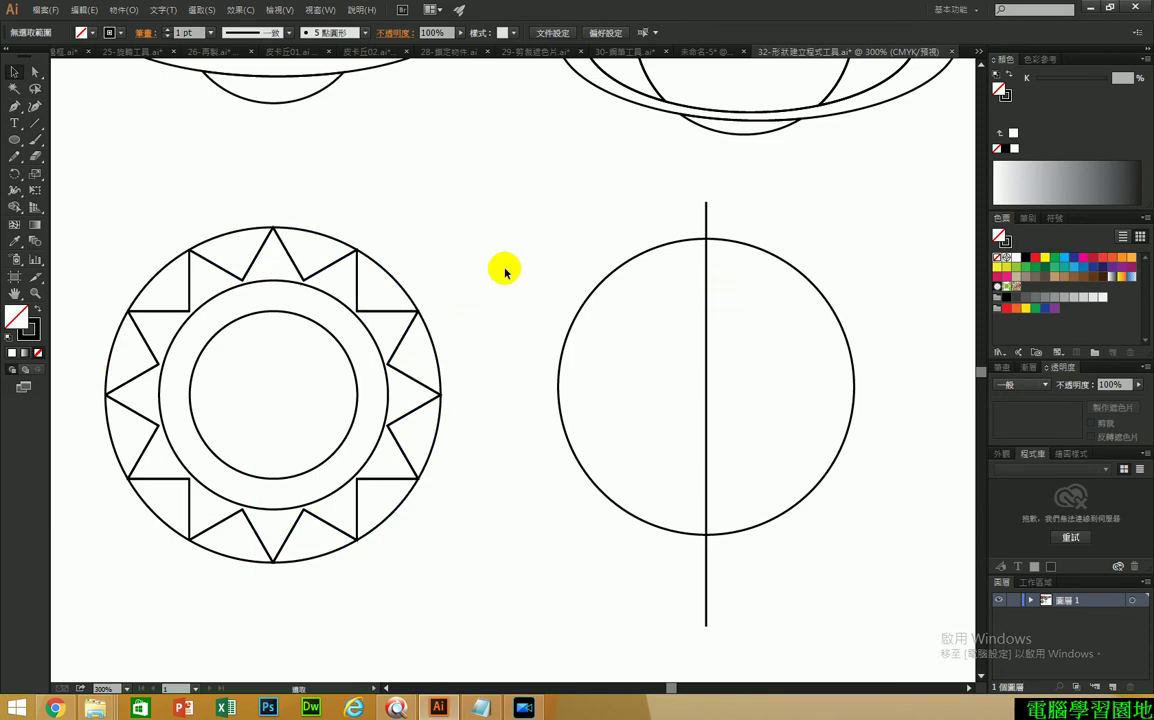
# - Rotate the vertical line by 360/24 degrees about the circle's topmost point
pyautogui.click(14, 173)
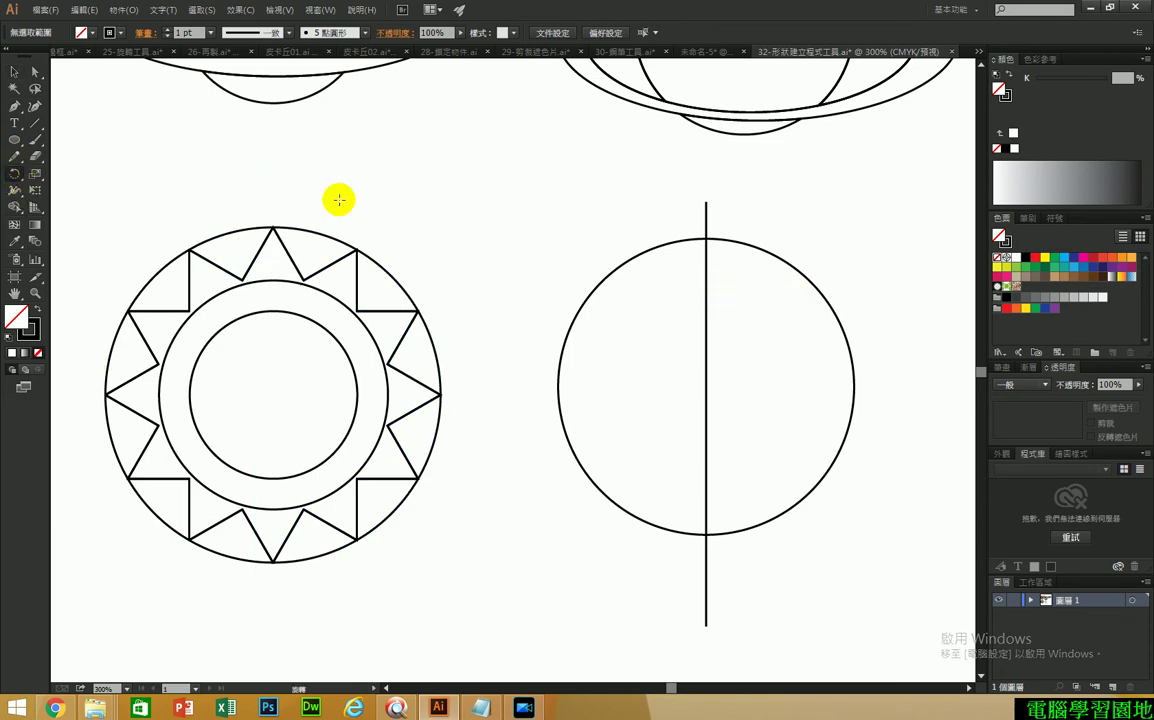
pyautogui.click(16, 73)
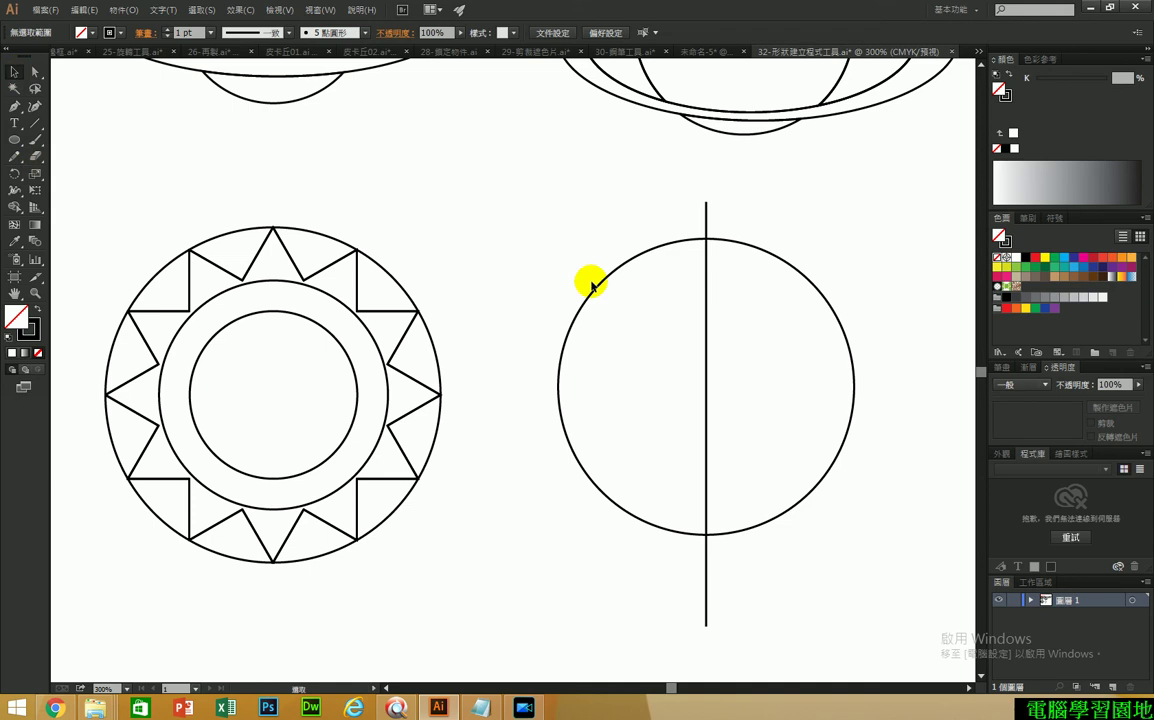
pyautogui.click(703, 296)
pyautogui.click(14, 174)
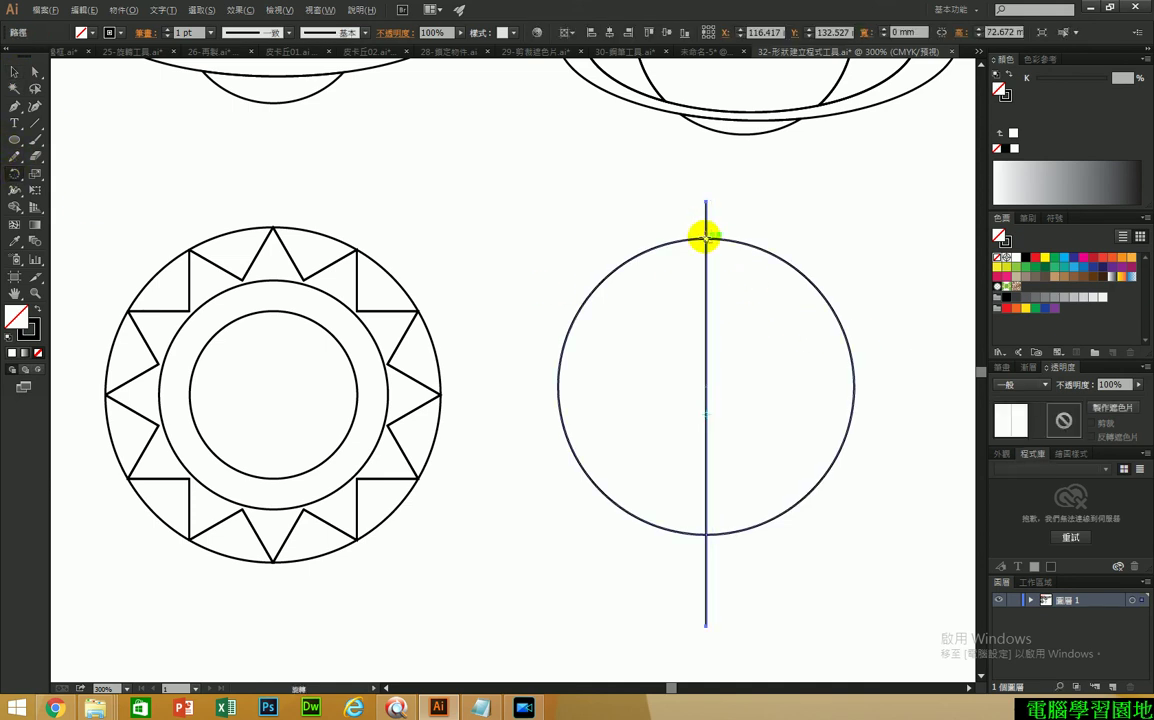
pyautogui.keyDown('alt'); pyautogui.click(705, 235); pyautogui.keyUp('alt')
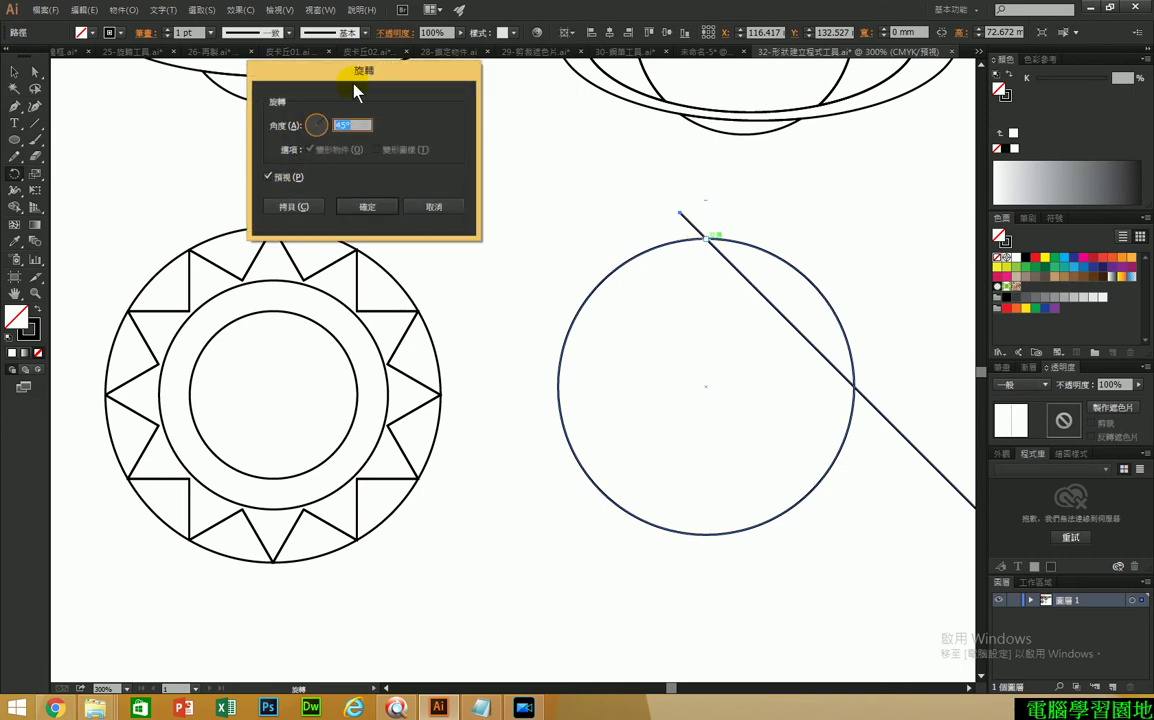
pyautogui.write('360/24')
pyautogui.click(363, 208)
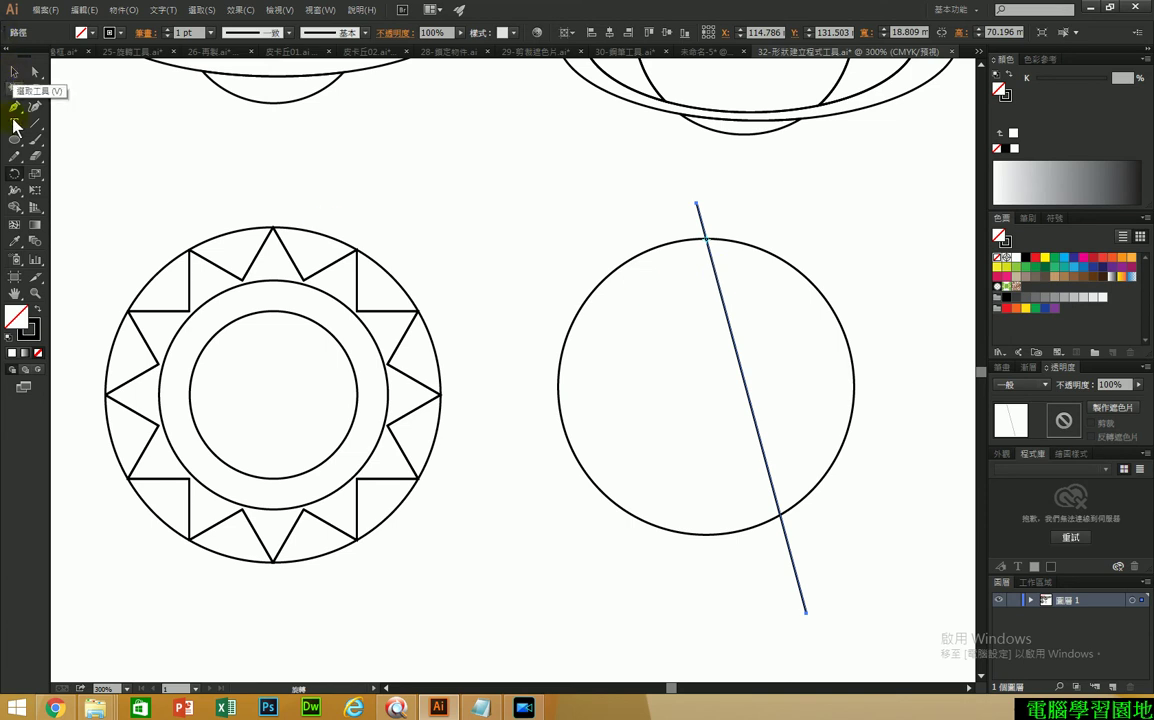
# - Copy the tilted line around the circle's centre at 30-degree intervals, repeating until the copies complete the full turn
pyautogui.click(13, 176)
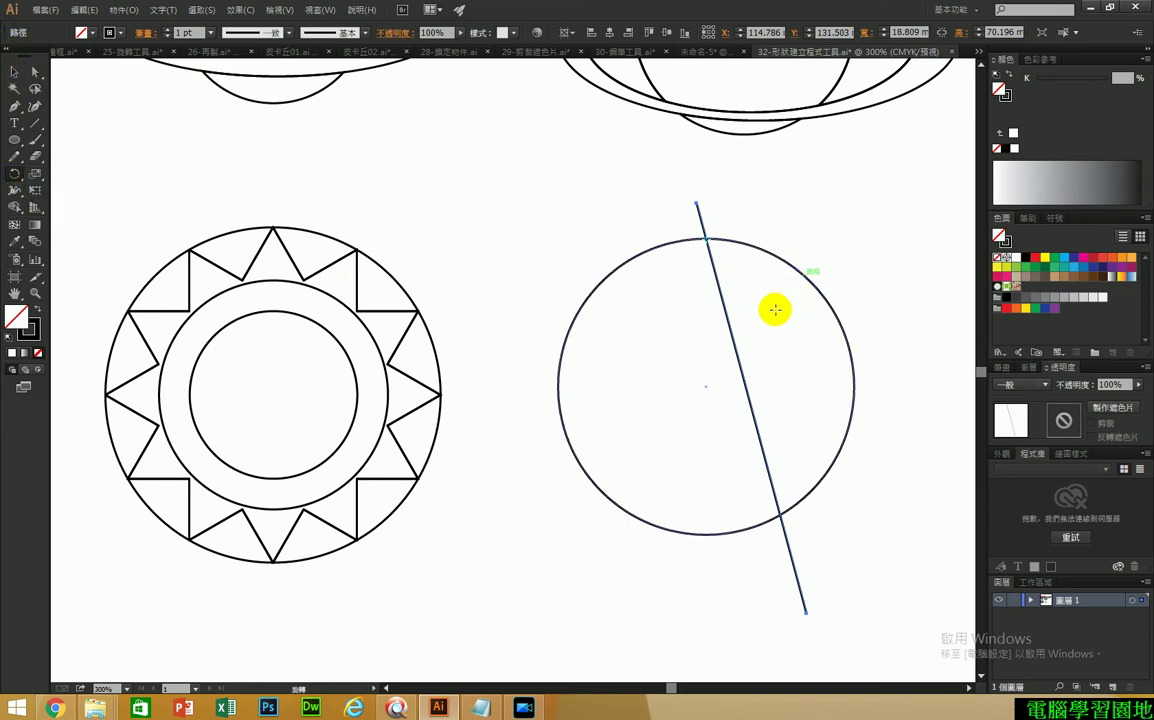
pyautogui.keyDown('alt'); pyautogui.click(705, 386); pyautogui.keyUp('alt')
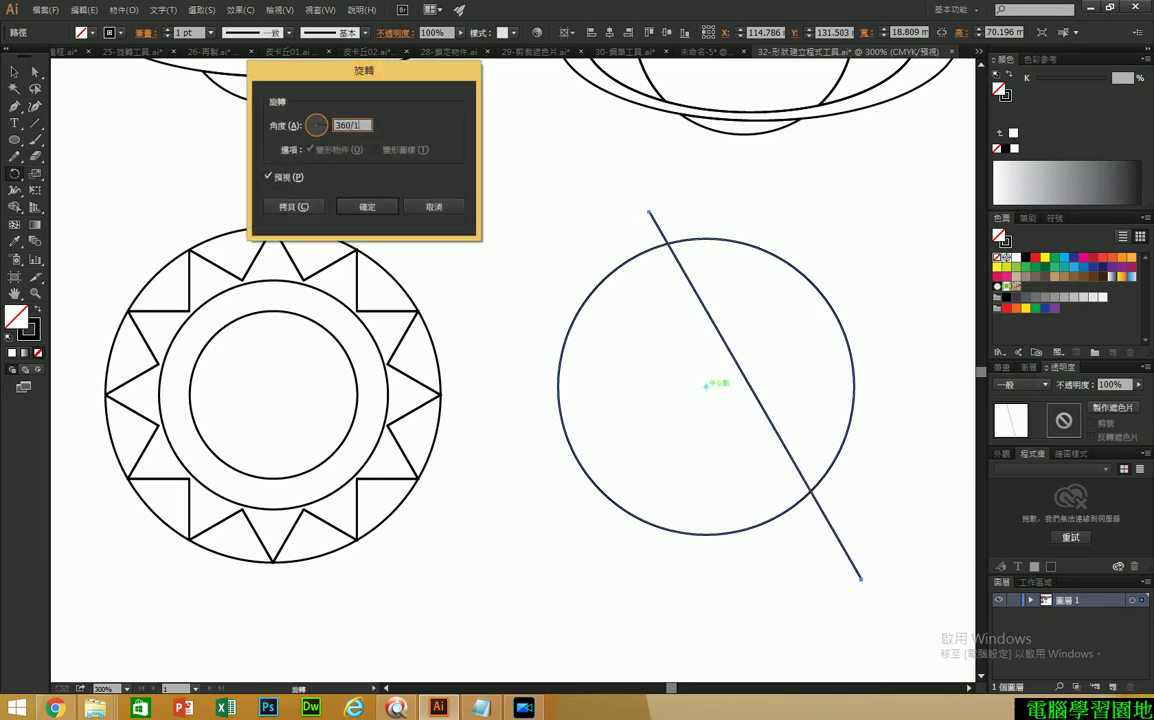
pyautogui.click(298, 207)
pyautogui.hotkey('ctrl', 'd')
pyautogui.hotkey('ctrl', 'd')
pyautogui.hotkey('ctrl', 'd')
pyautogui.hotkey('ctrl', 'd')
pyautogui.hotkey('ctrl', 'd')
pyautogui.hotkey('ctrl', 'd')
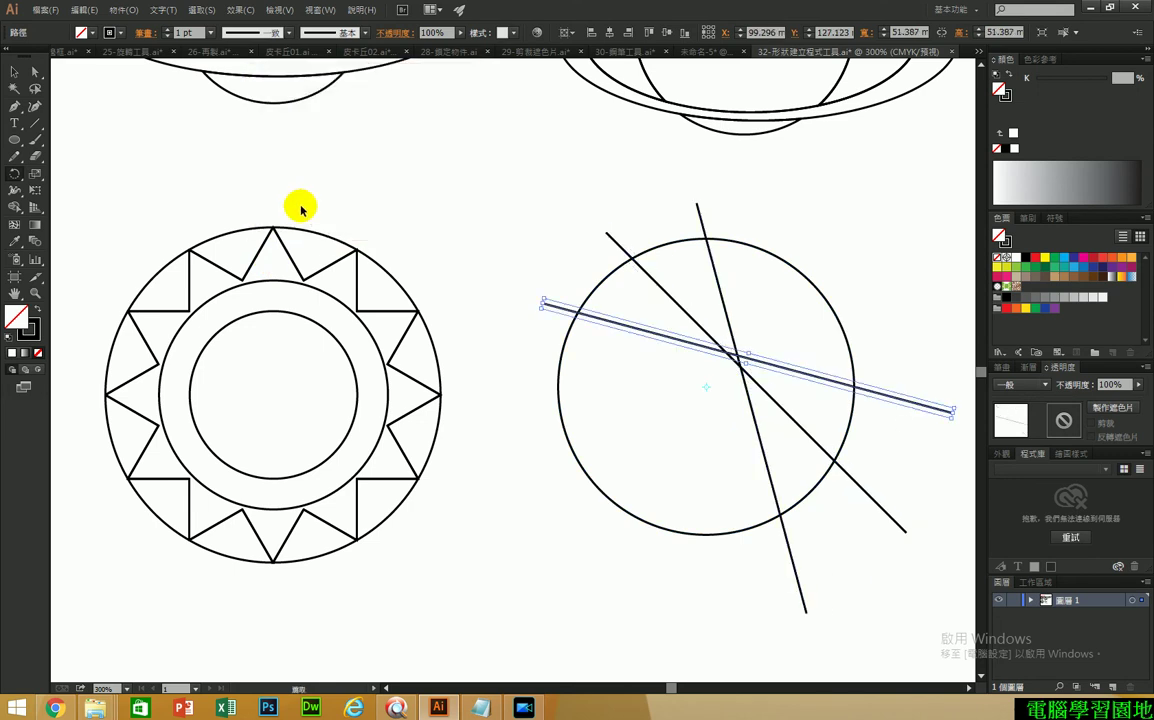
pyautogui.hotkey('ctrl', 'd')
pyautogui.hotkey('ctrl', 'd')
pyautogui.hotkey('ctrl', 'd')
pyautogui.hotkey('ctrl', 'd')
pyautogui.hotkey('ctrl', 'd')
pyautogui.hotkey('ctrl', 'd')
pyautogui.hotkey('ctrl', 'd')
pyautogui.hotkey('ctrl', 'd')
pyautogui.hotkey('ctrl', 'd')
pyautogui.hotkey('ctrl', 'd')
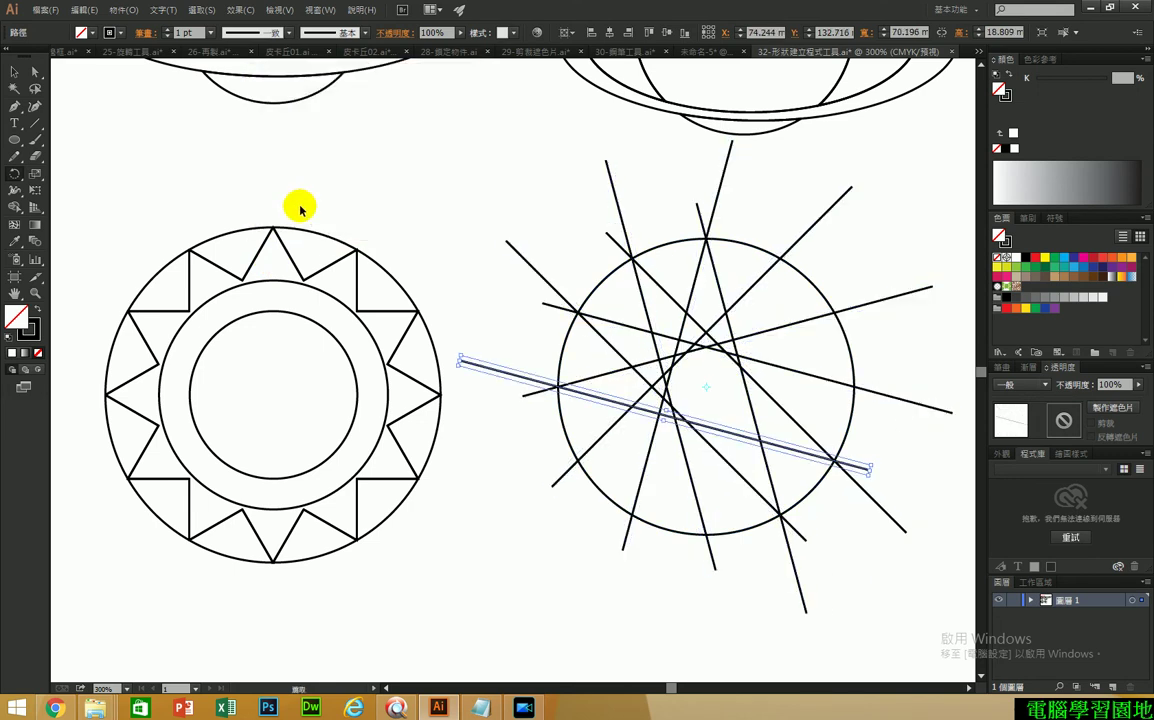
pyautogui.hotkey('ctrl', 'd')
pyautogui.hotkey('ctrl', 'd')
pyautogui.hotkey('ctrl', 'd')
pyautogui.hotkey('ctrl', 'd')
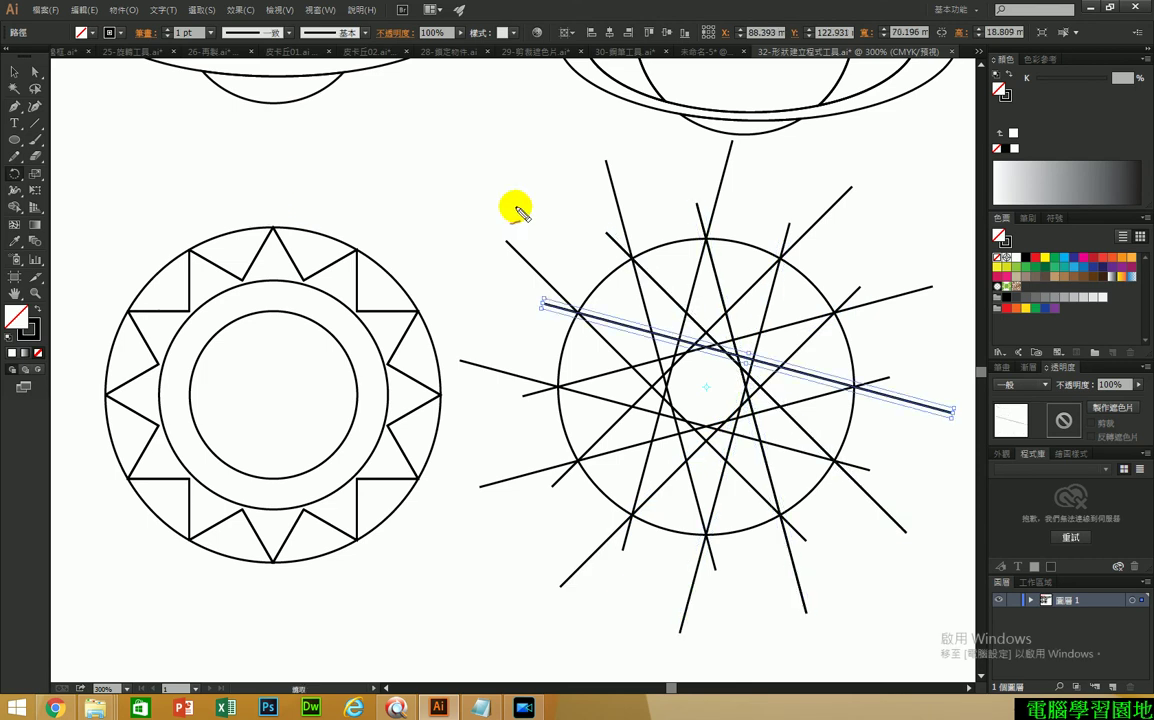
pyautogui.moveTo(688, 305)
pyautogui.mouseDown()
pyautogui.moveTo(705, 272)
pyautogui.moveTo(722, 312)
pyautogui.mouseUp()
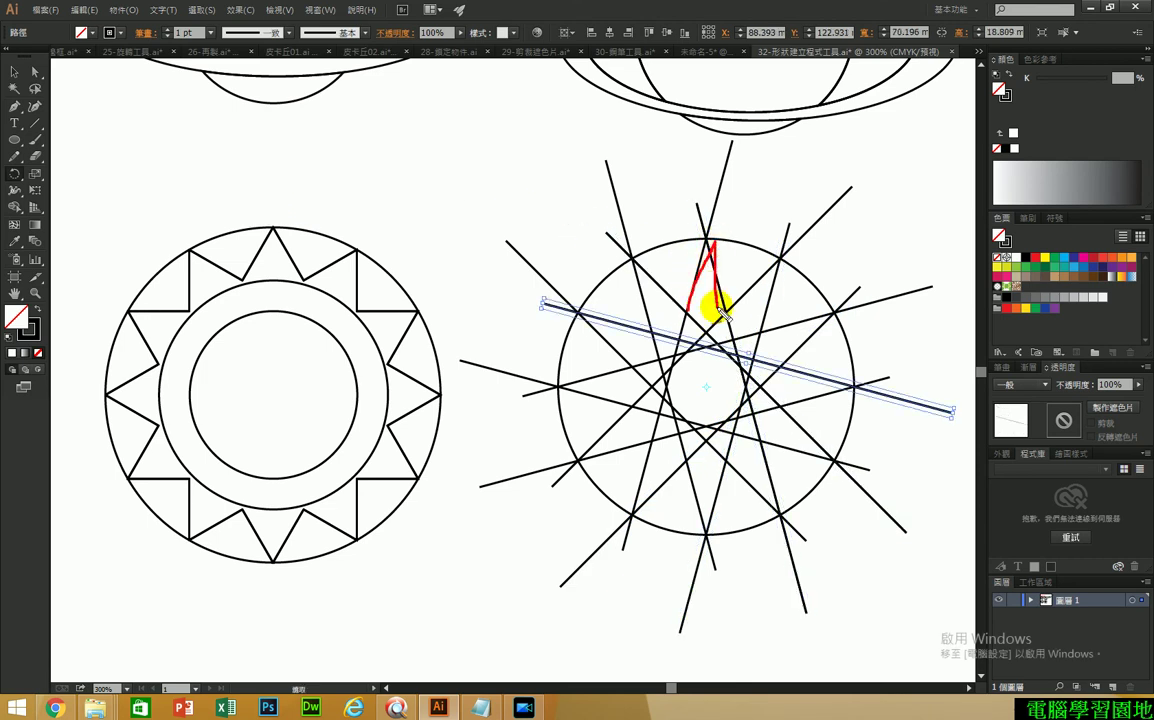
pyautogui.moveTo(688, 265); pyautogui.dragTo(688, 265)
pyautogui.press('ctrl')
pyautogui.moveTo(604, 260)
pyautogui.mouseDown()
pyautogui.moveTo(794, 218)
pyautogui.moveTo(911, 380)
pyautogui.moveTo(853, 513)
pyautogui.moveTo(555, 545)
pyautogui.moveTo(513, 280)
pyautogui.moveTo(542, 266)
pyautogui.mouseUp()
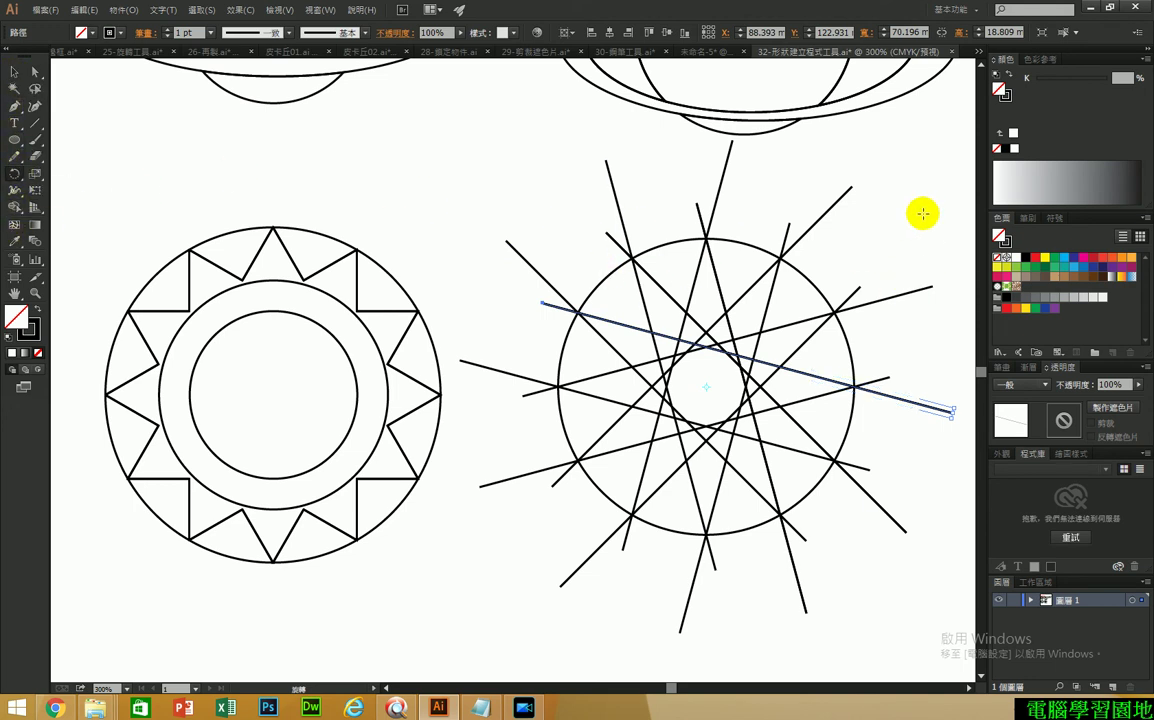
# - Select the circle with all its crossing lines and merge a first group of central regions with the Shape Builder tool
pyautogui.click(12, 72)
pyautogui.moveTo(927, 237); pyautogui.dragTo(519, 576)
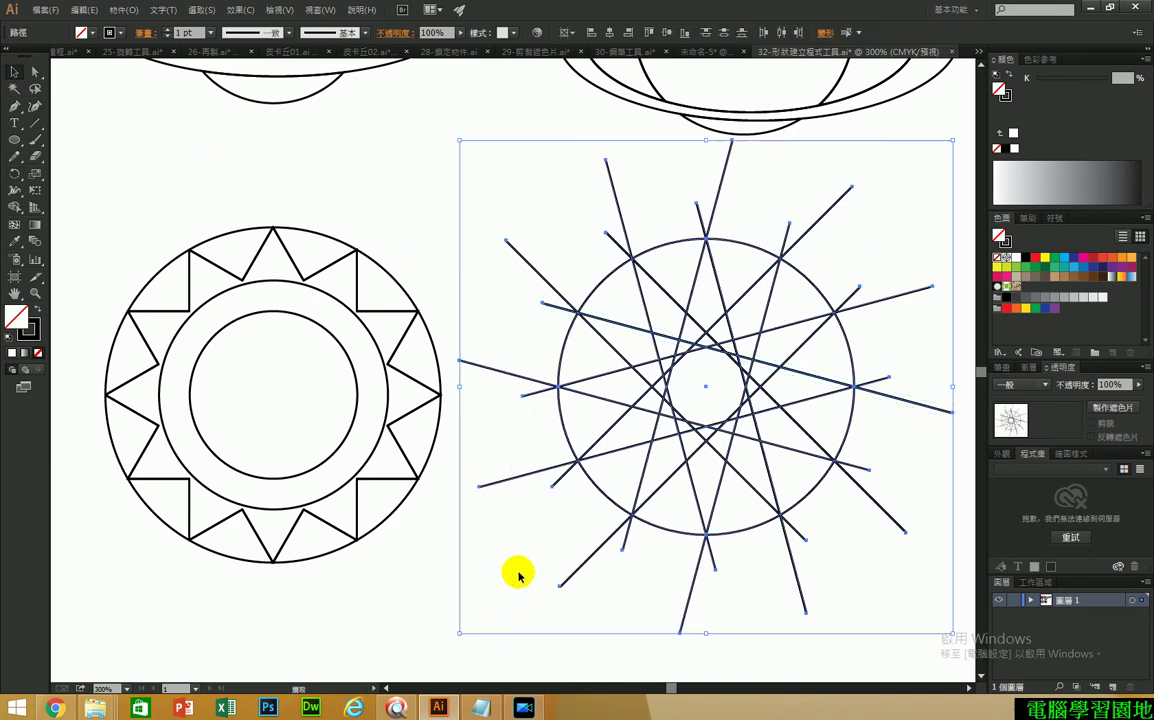
pyautogui.click(14, 209)
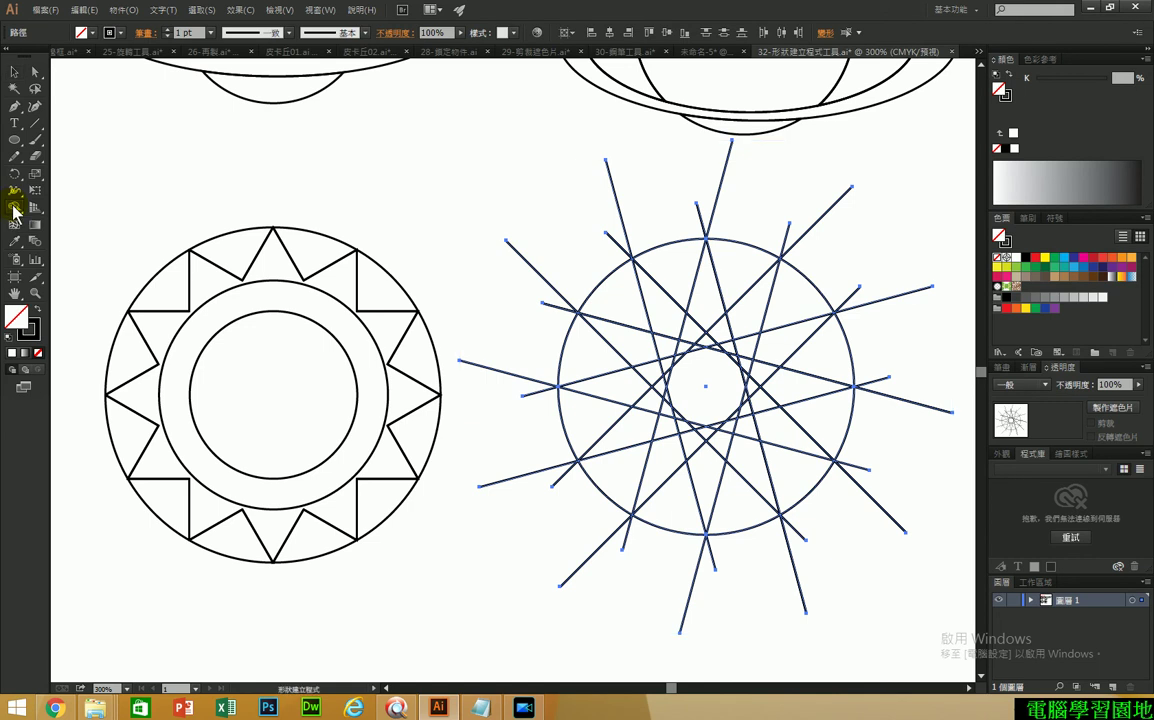
pyautogui.moveTo(681, 321)
pyautogui.mouseDown()
pyautogui.moveTo(723, 373)
pyautogui.moveTo(680, 335)
pyautogui.moveTo(693, 386)
pyautogui.moveTo(670, 379)
pyautogui.moveTo(758, 432)
pyautogui.mouseUp()
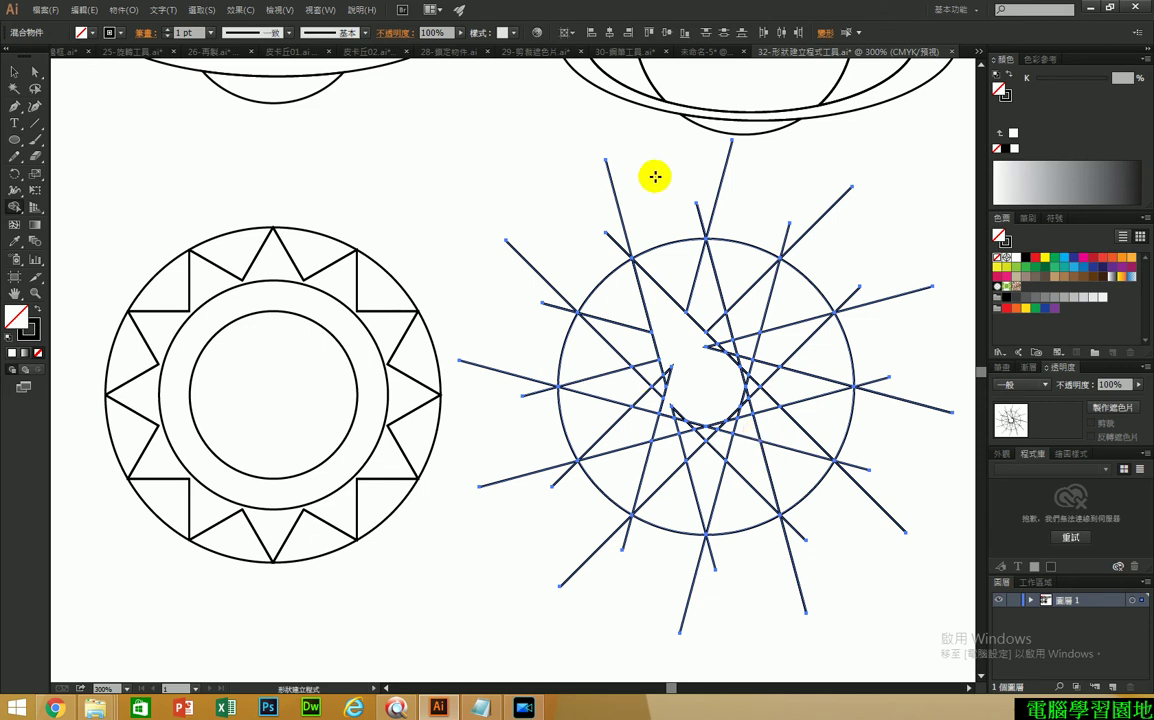
# - Erase all the line ends sticking out beyond the circle using the Shape Builder tool's erase mode
pyautogui.moveTo(659, 206); pyautogui.dragTo(480, 305)
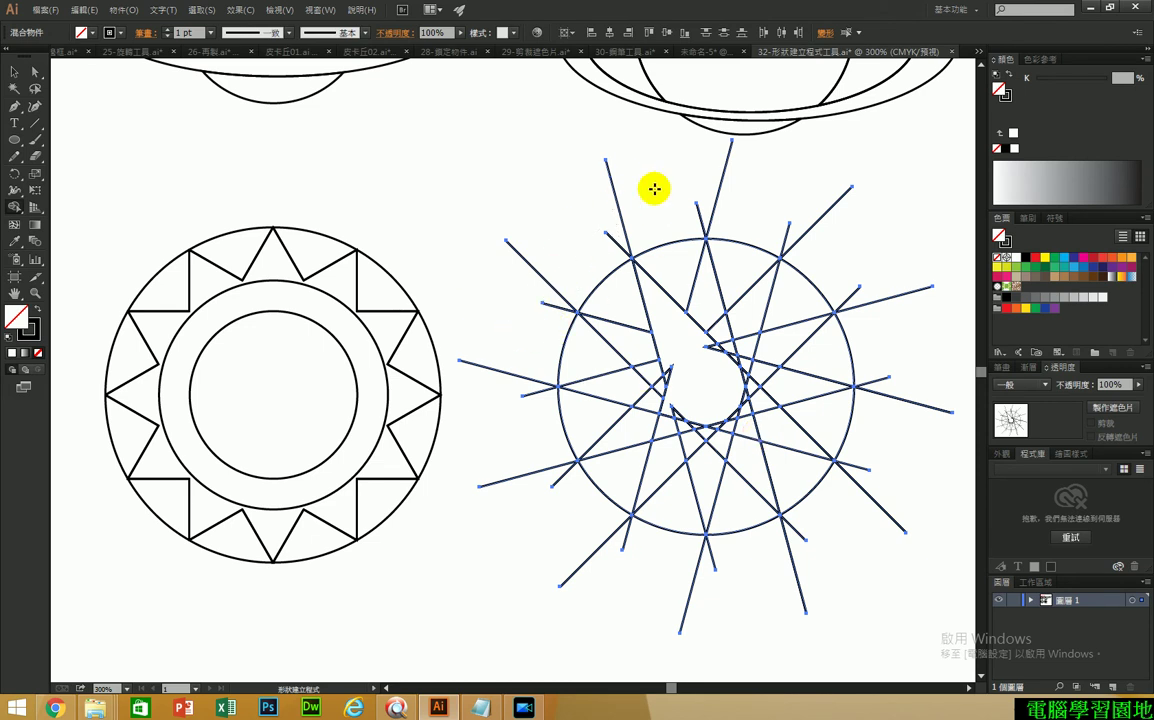
pyautogui.moveTo(690, 178); pyautogui.dragTo(560, 277)
pyautogui.scroll(8, 626, 198)
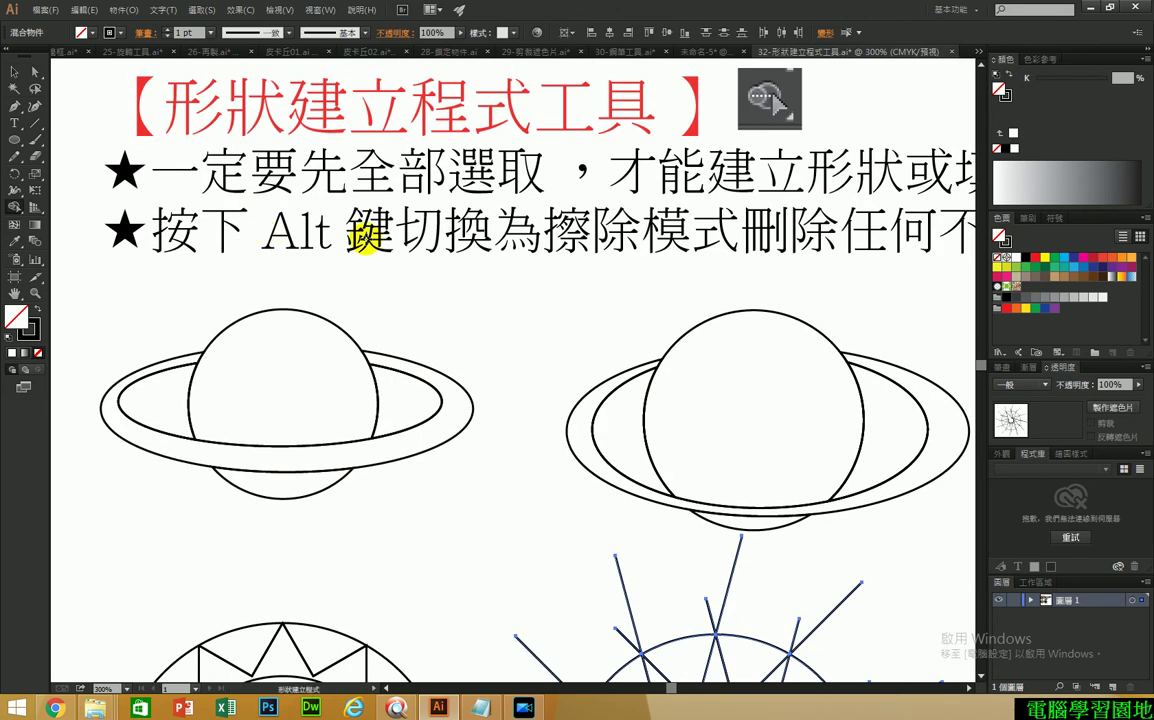
pyautogui.moveTo(525, 497); pyautogui.dragTo(558, 303)
pyautogui.moveTo(685, 366)
pyautogui.mouseDown()
pyautogui.moveTo(546, 474)
pyautogui.moveTo(549, 487)
pyautogui.mouseUp()
pyautogui.moveTo(672, 397)
pyautogui.mouseDown()
pyautogui.moveTo(564, 531)
pyautogui.moveTo(567, 508)
pyautogui.moveTo(587, 606)
pyautogui.mouseUp()
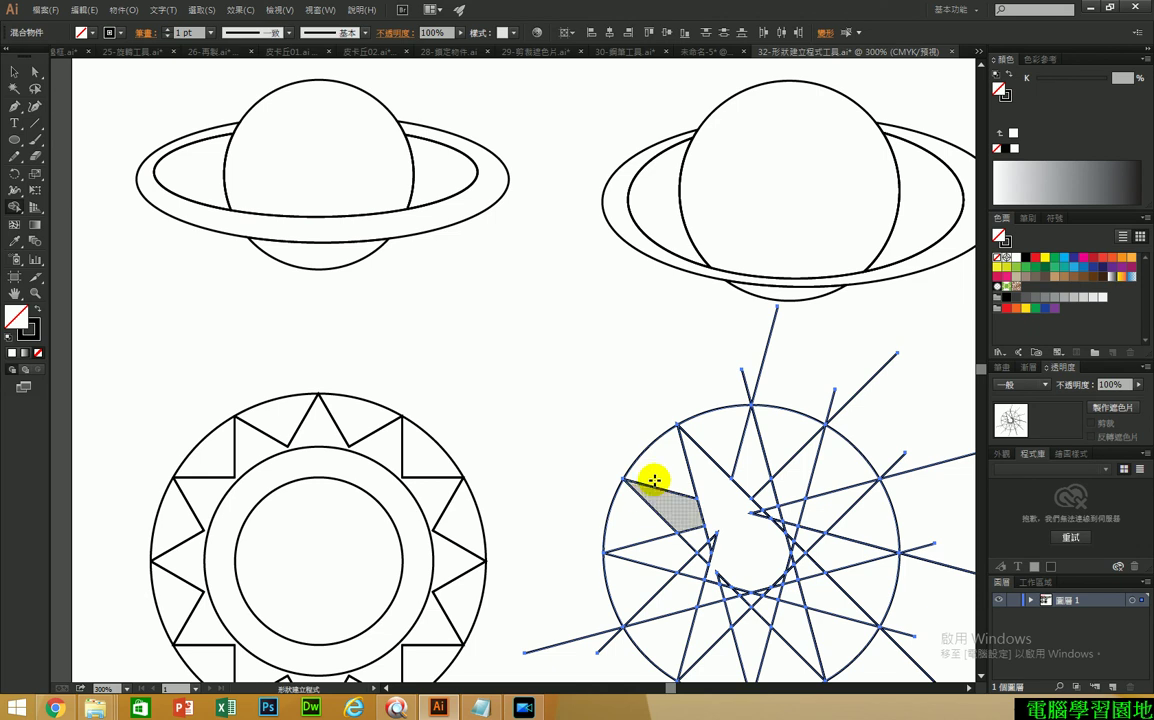
pyautogui.moveTo(623, 513); pyautogui.dragTo(551, 412)
pyautogui.moveTo(514, 508)
pyautogui.mouseDown()
pyautogui.moveTo(621, 639)
pyautogui.moveTo(814, 613)
pyautogui.moveTo(790, 605)
pyautogui.moveTo(900, 523)
pyautogui.mouseUp()
pyautogui.moveTo(817, 564); pyautogui.dragTo(889, 383)
pyautogui.moveTo(849, 480)
pyautogui.mouseDown()
pyautogui.moveTo(860, 309)
pyautogui.moveTo(805, 322)
pyautogui.moveTo(719, 280)
pyautogui.moveTo(621, 272)
pyautogui.mouseUp()
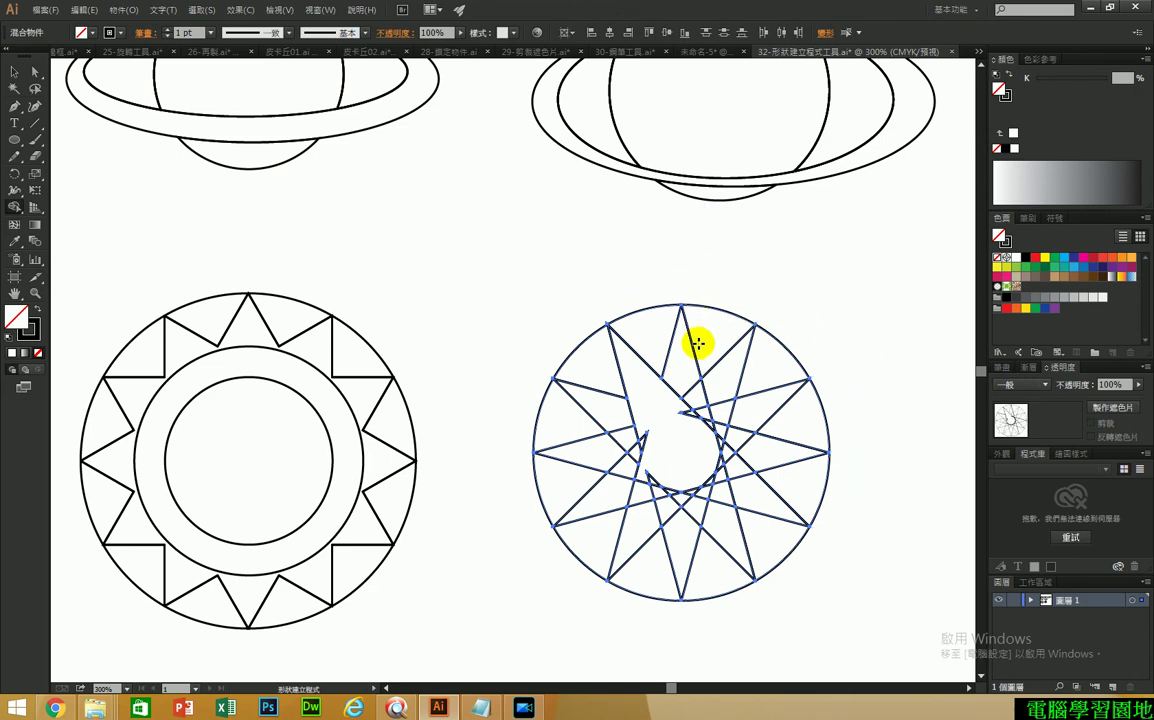
# - Merge the remaining inner regions and points into one twelve-pointed star with the Shape Builder tool
pyautogui.moveTo(713, 427); pyautogui.dragTo(748, 499)
pyautogui.moveTo(726, 396)
pyautogui.mouseDown()
pyautogui.moveTo(671, 470)
pyautogui.moveTo(706, 407)
pyautogui.mouseUp()
pyautogui.moveTo(618, 410); pyautogui.dragTo(672, 425)
pyautogui.moveTo(610, 494); pyautogui.dragTo(684, 373)
pyautogui.moveTo(629, 530); pyautogui.dragTo(664, 465)
pyautogui.moveTo(676, 537); pyautogui.dragTo(667, 474)
pyautogui.moveTo(721, 518); pyautogui.dragTo(682, 474)
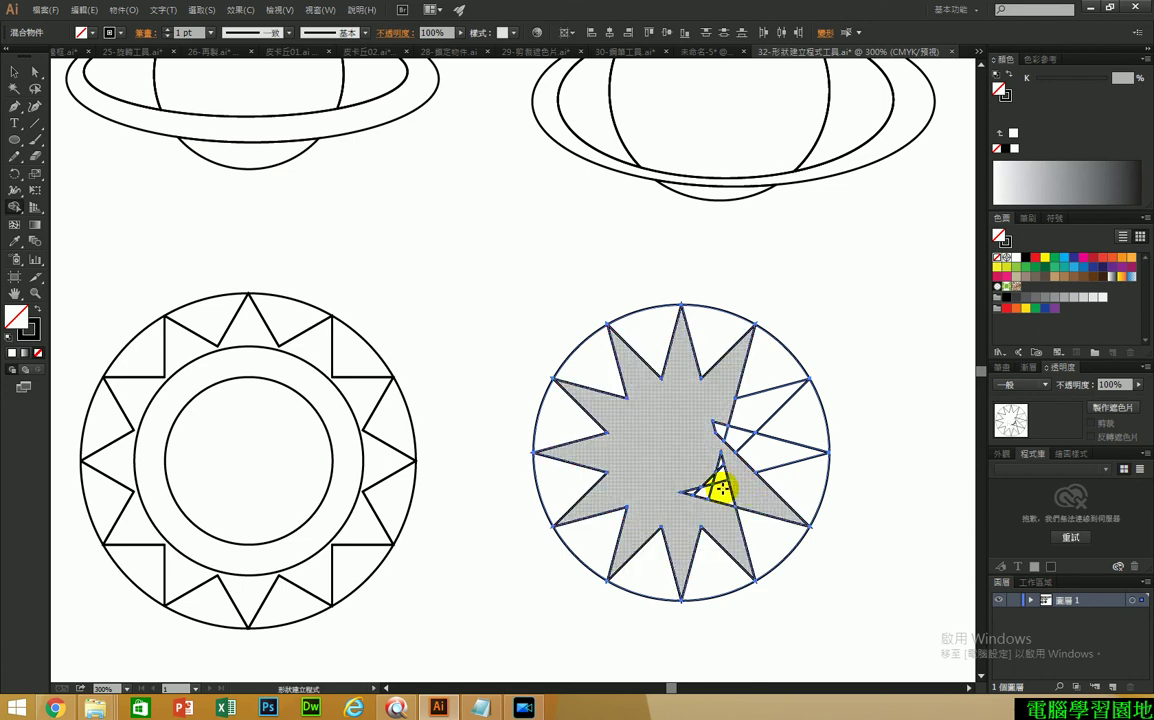
pyautogui.moveTo(762, 448); pyautogui.dragTo(703, 411)
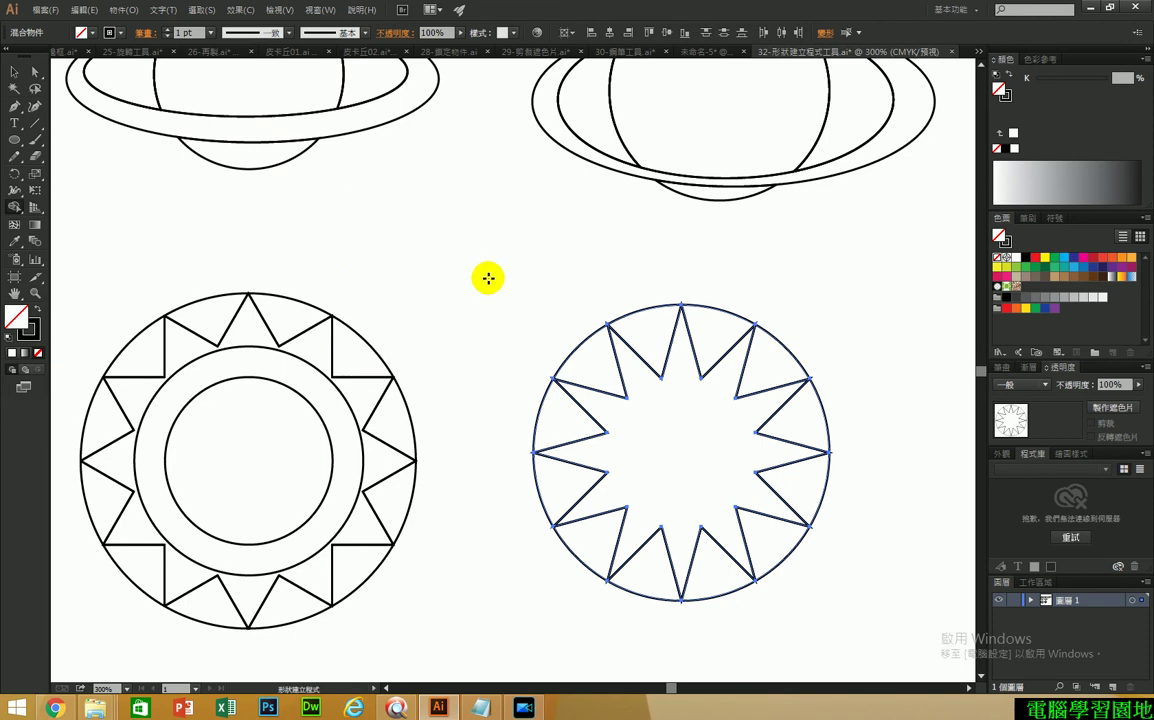
# - Switch to the document 皮卡丘02.ai and bring up the grey-tipped ear of the waving Pikachu with the Selection tool active
pyautogui.moveTo(564, 247); pyautogui.dragTo(513, 507)
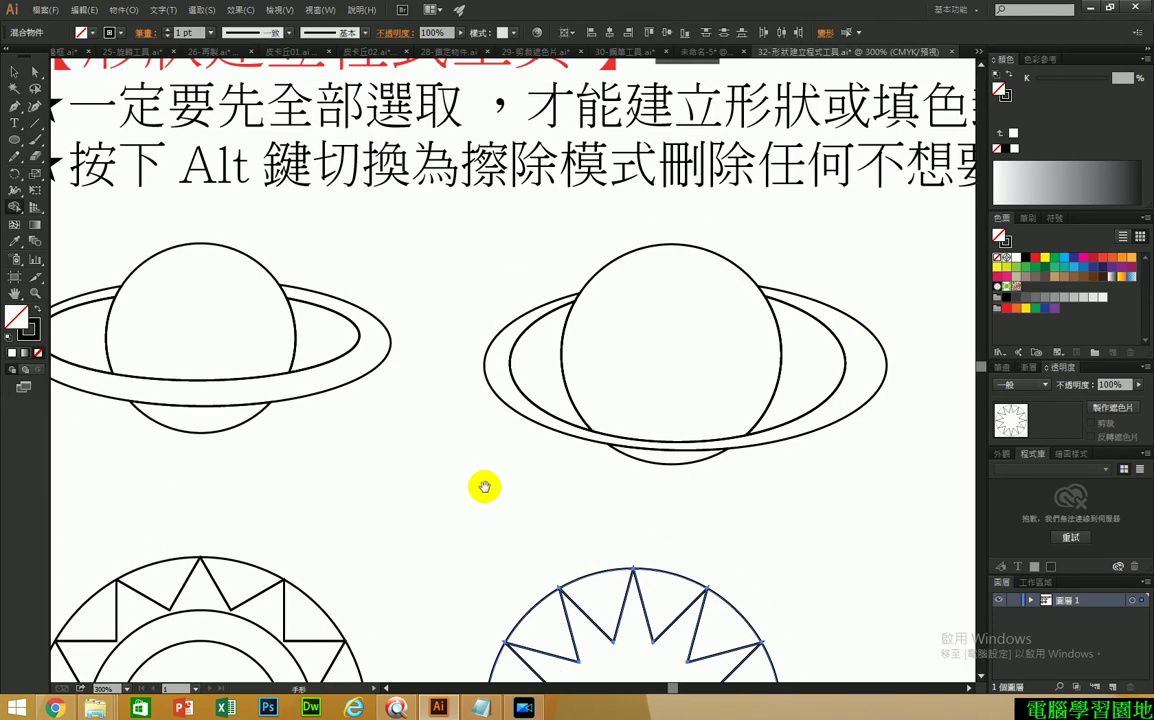
pyautogui.click(16, 206)
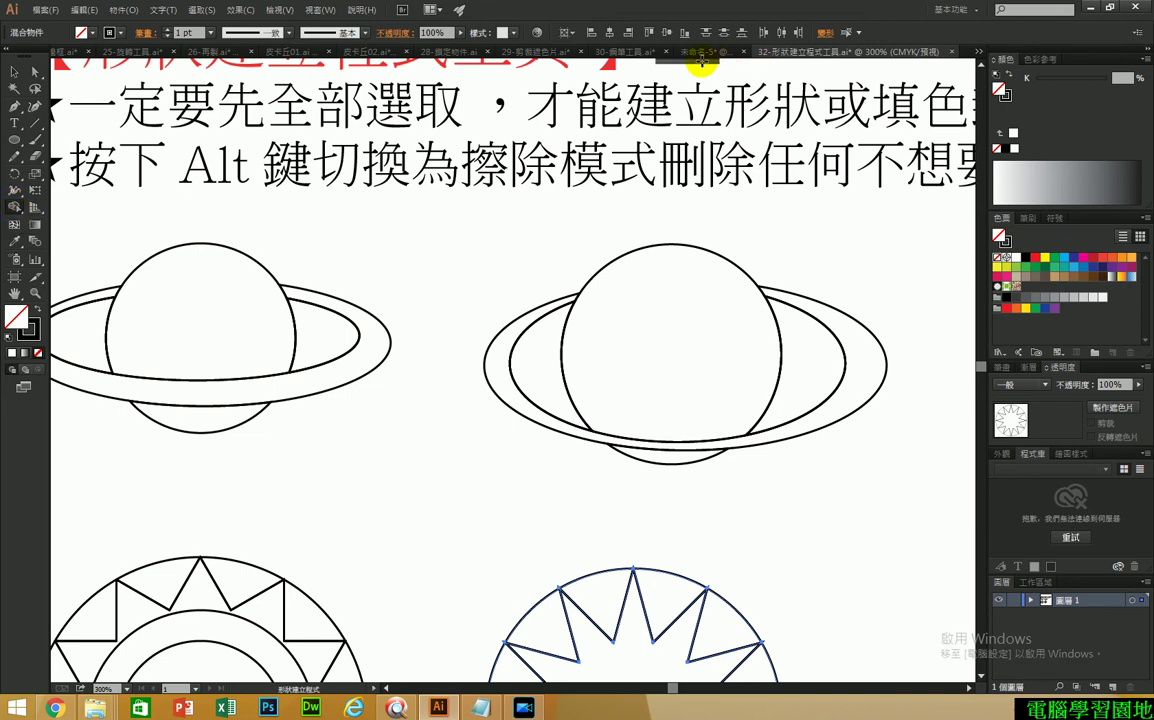
pyautogui.click(620, 52)
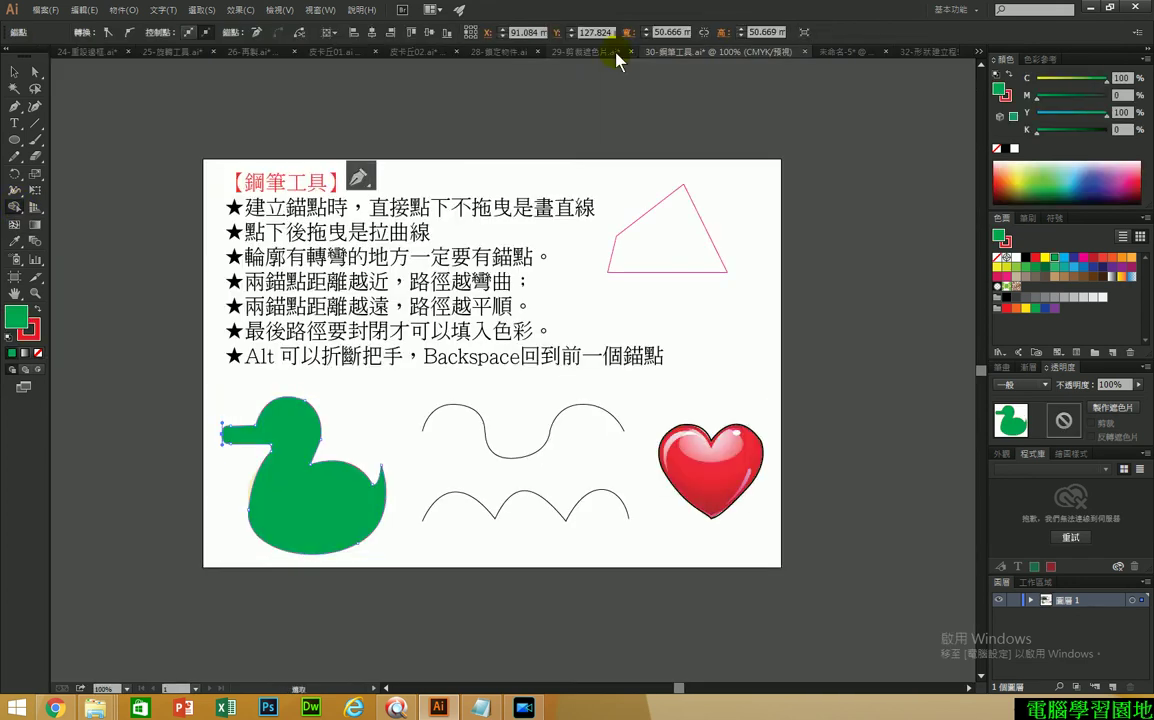
pyautogui.click(581, 54)
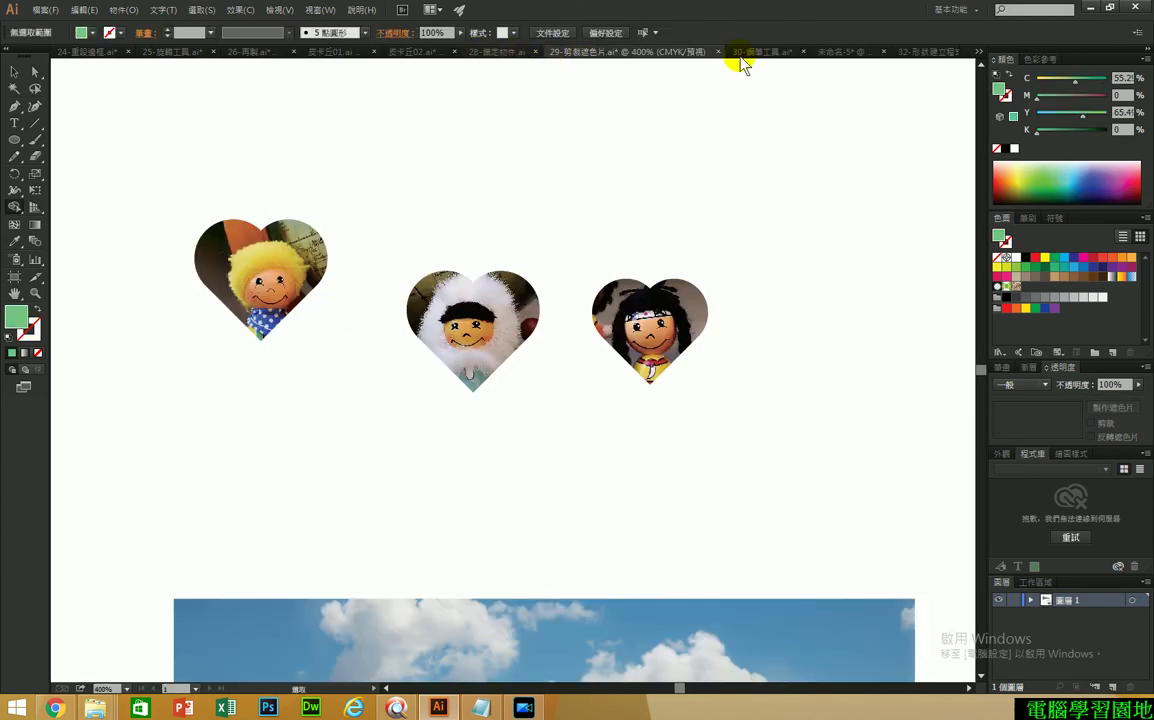
pyautogui.click(412, 52)
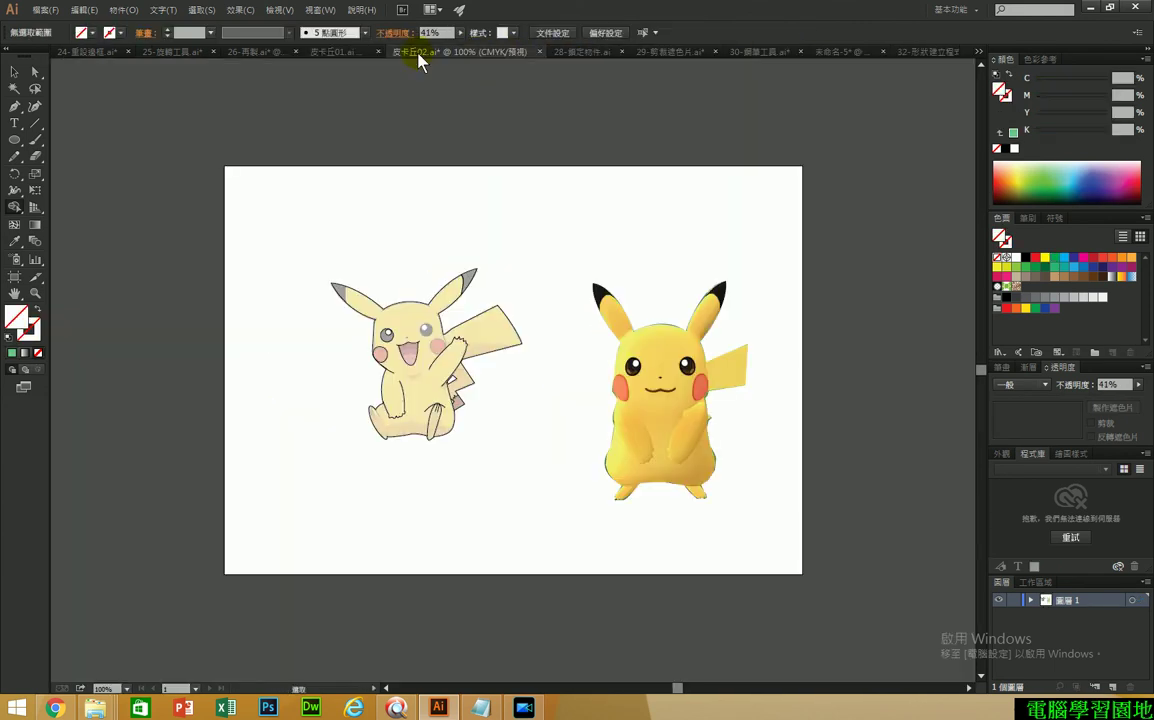
pyautogui.click(14, 72)
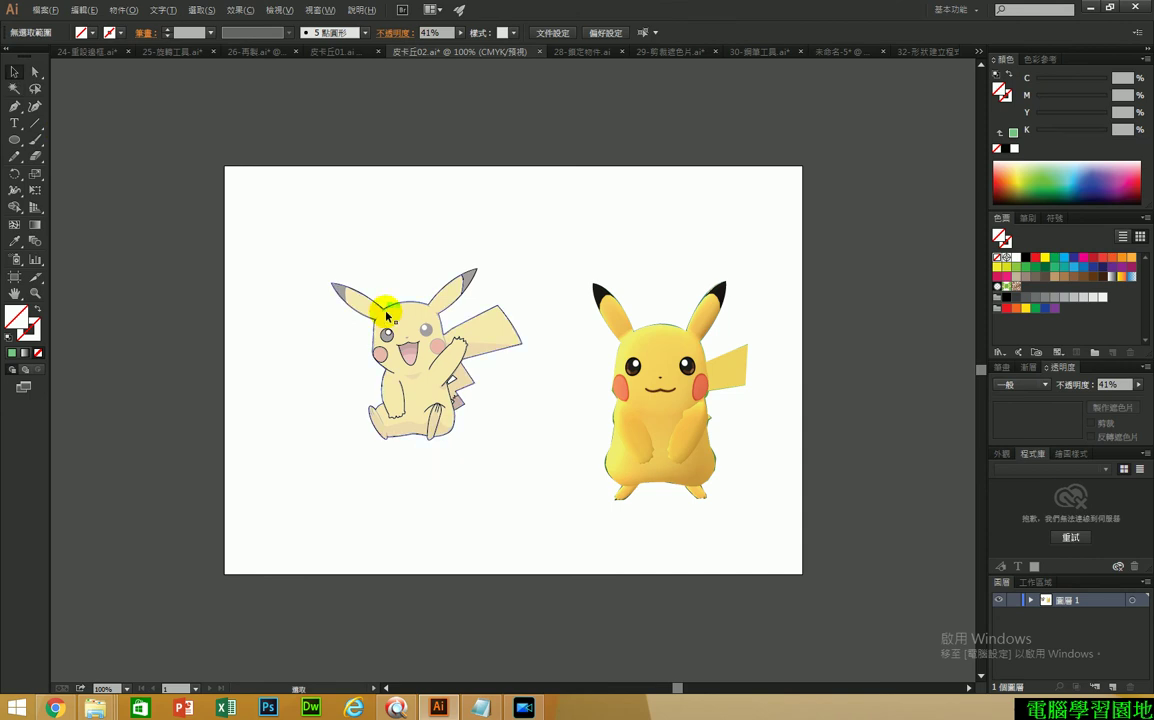
pyautogui.scroll(4, 387, 312)
pyautogui.moveTo(184, 329); pyautogui.dragTo(268, 383)
pyautogui.scroll(2, 268, 383)
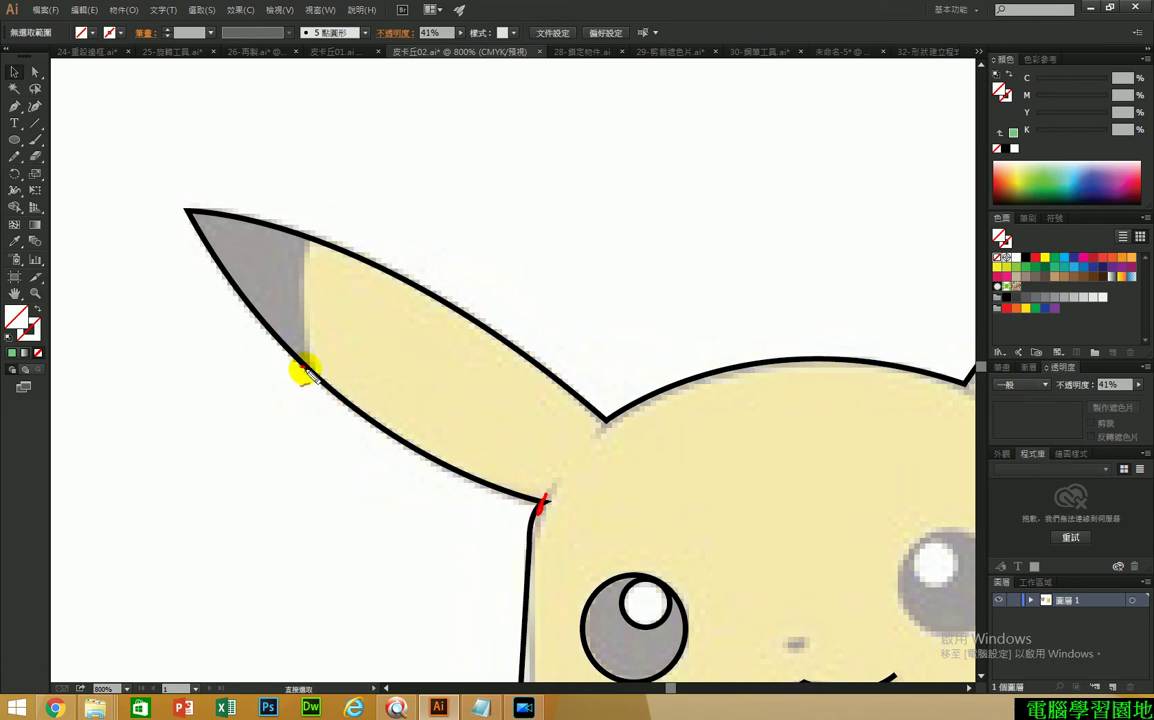
pyautogui.click(304, 369)
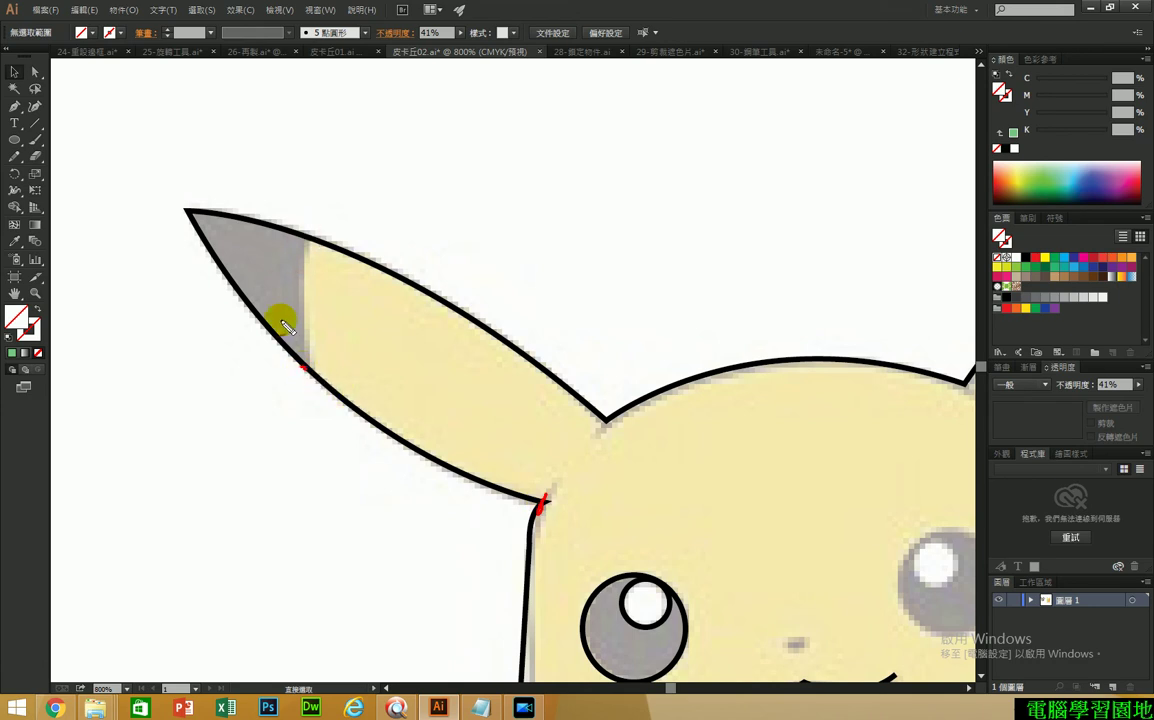
pyautogui.moveTo(309, 238)
pyautogui.mouseDown()
pyautogui.moveTo(314, 375)
pyautogui.moveTo(358, 414)
pyautogui.mouseUp()
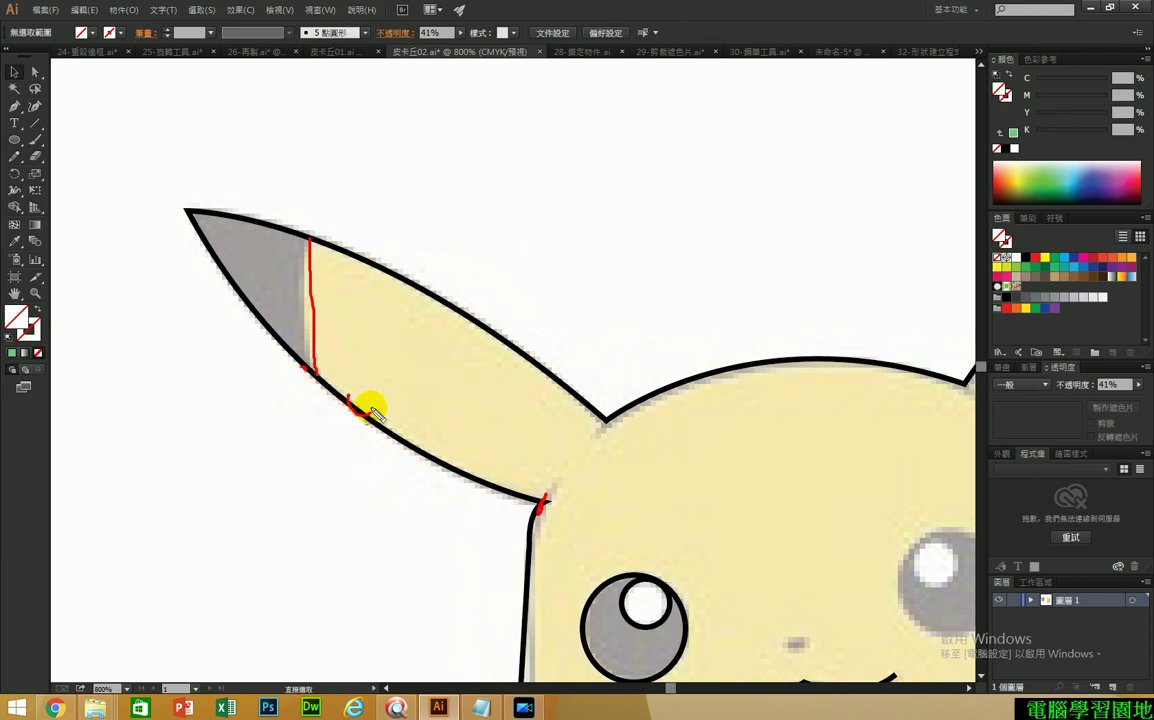
pyautogui.press('Escape')
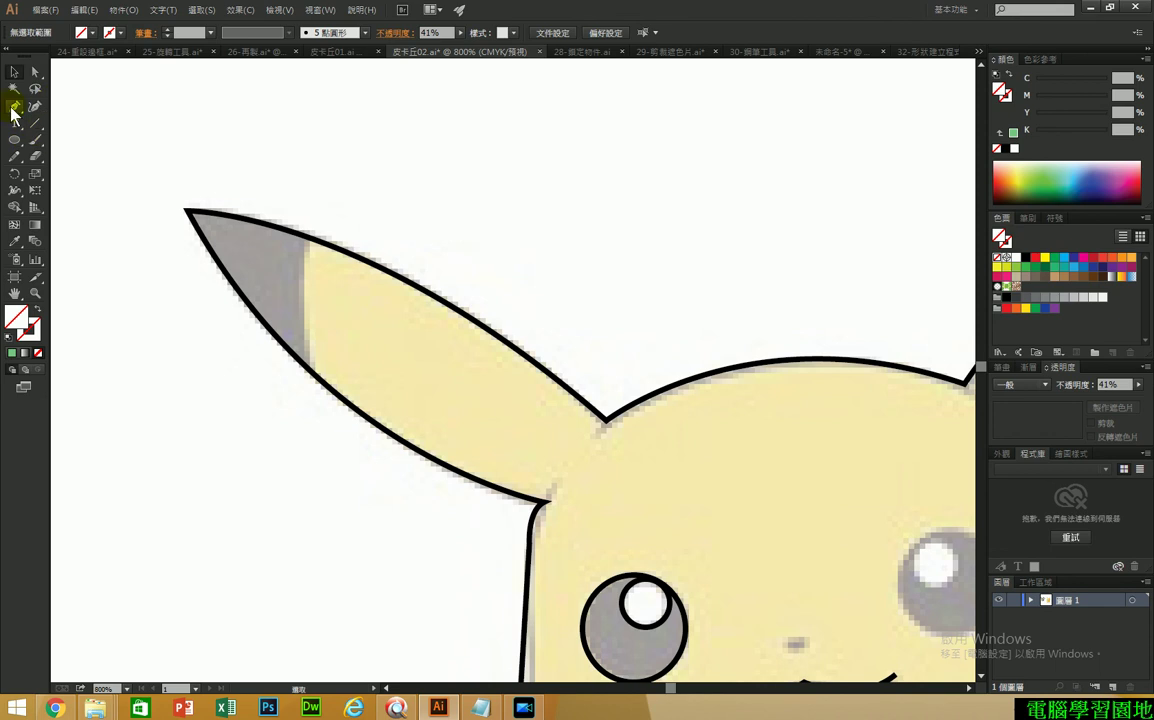
# - Draw a curved, unfilled black 1 pt line with the Pen tool across the ear, following the inner edge of its grey tip
pyautogui.click(112, 34)
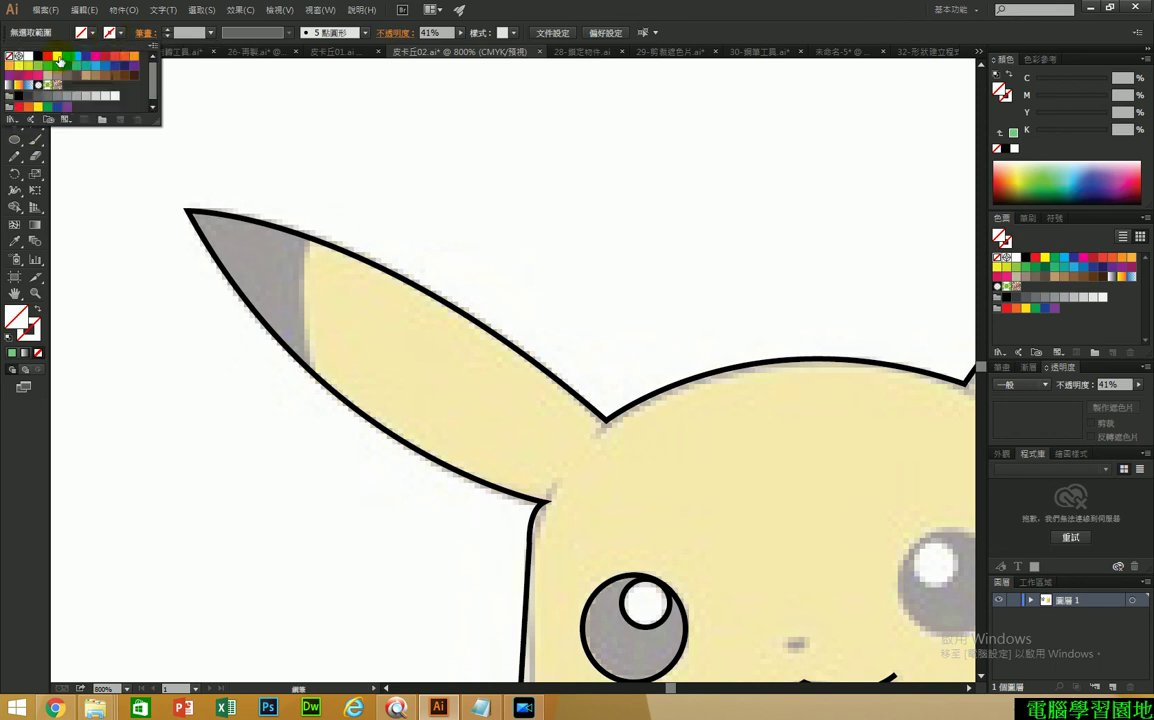
pyautogui.click(37, 62)
pyautogui.click(14, 106)
pyautogui.click(245, 216)
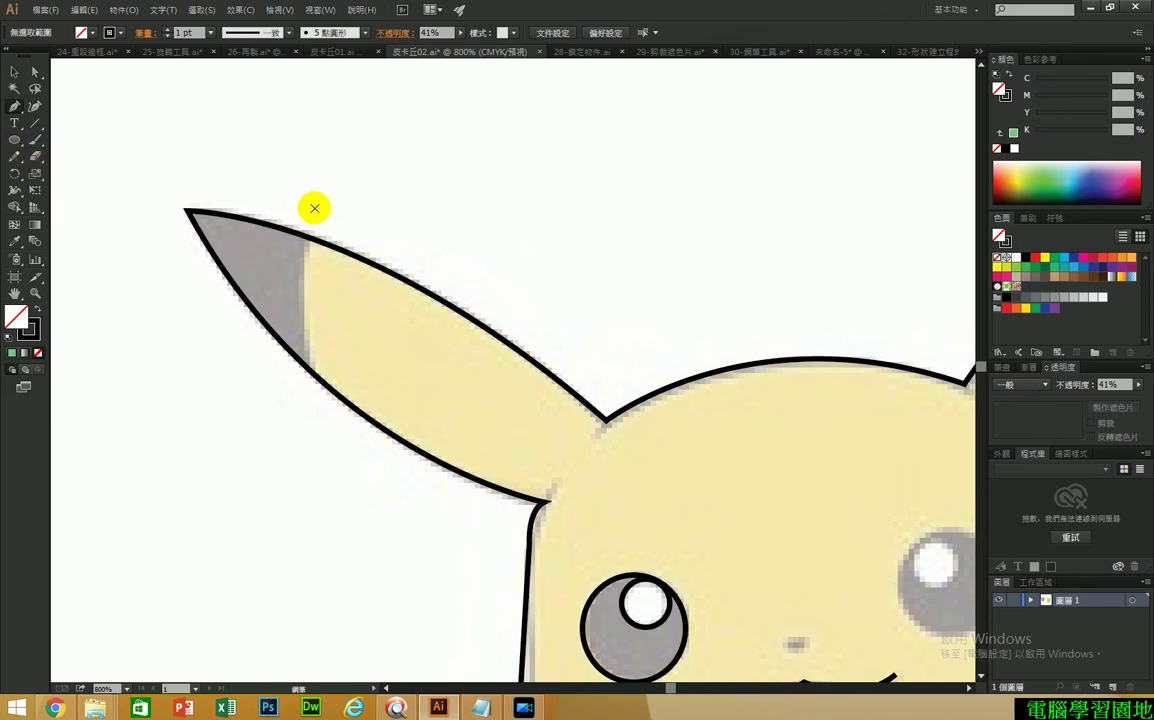
pyautogui.click(315, 200)
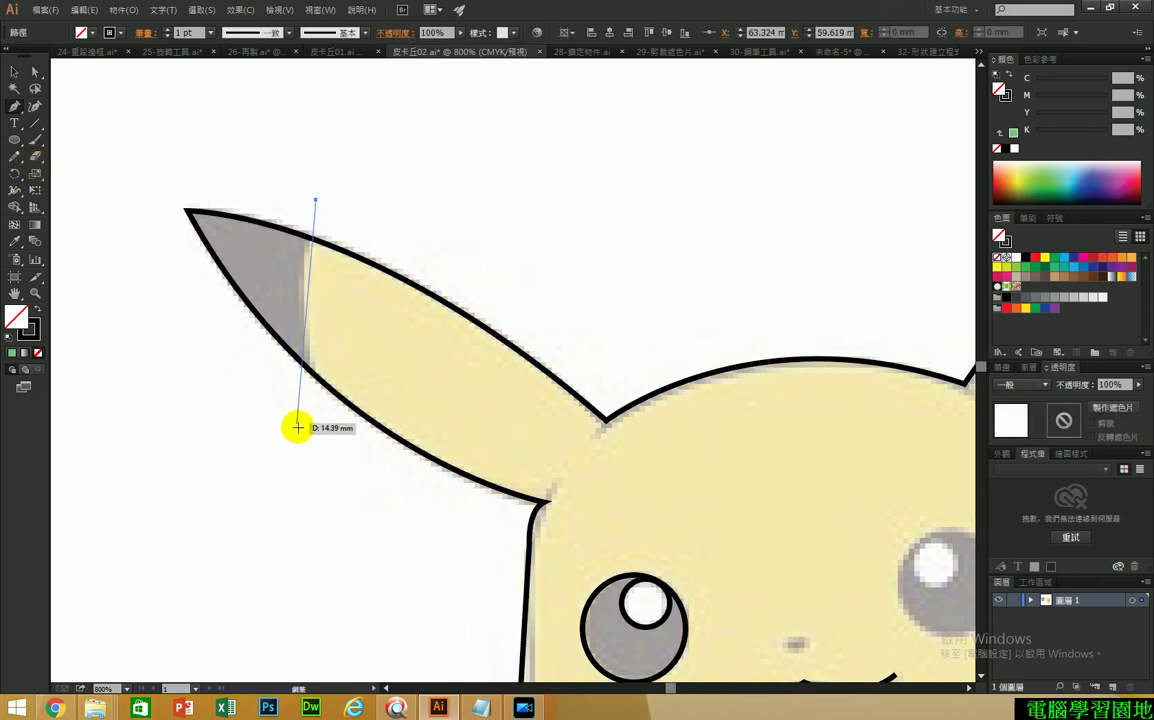
pyautogui.moveTo(313, 435); pyautogui.dragTo(342, 571)
pyautogui.moveTo(315, 200); pyautogui.dragTo(315, 127)
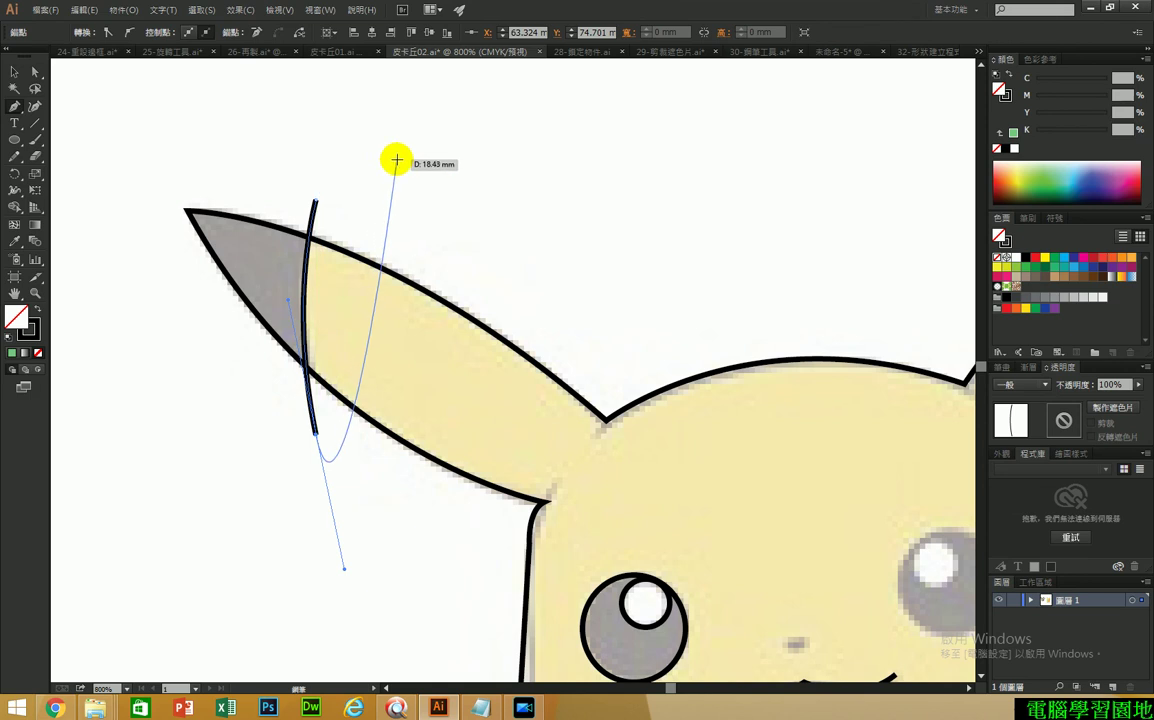
pyautogui.click(136, 142)
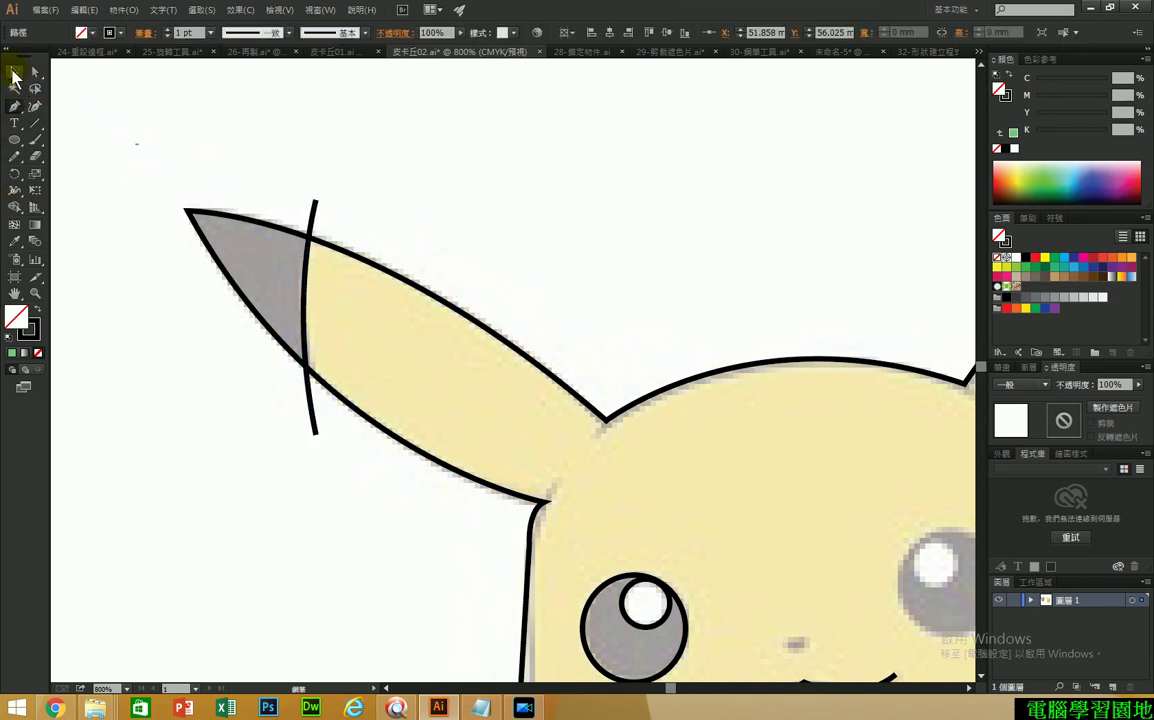
pyautogui.hotkey('ctrl', 'z')
pyautogui.click(378, 143)
pyautogui.hotkey('ctrl', 'z')
# - Select the ear outline with the crossing line and erase both line ends outside the ear with the Shape Builder tool
pyautogui.click(15, 72)
pyautogui.moveTo(373, 178); pyautogui.dragTo(208, 418)
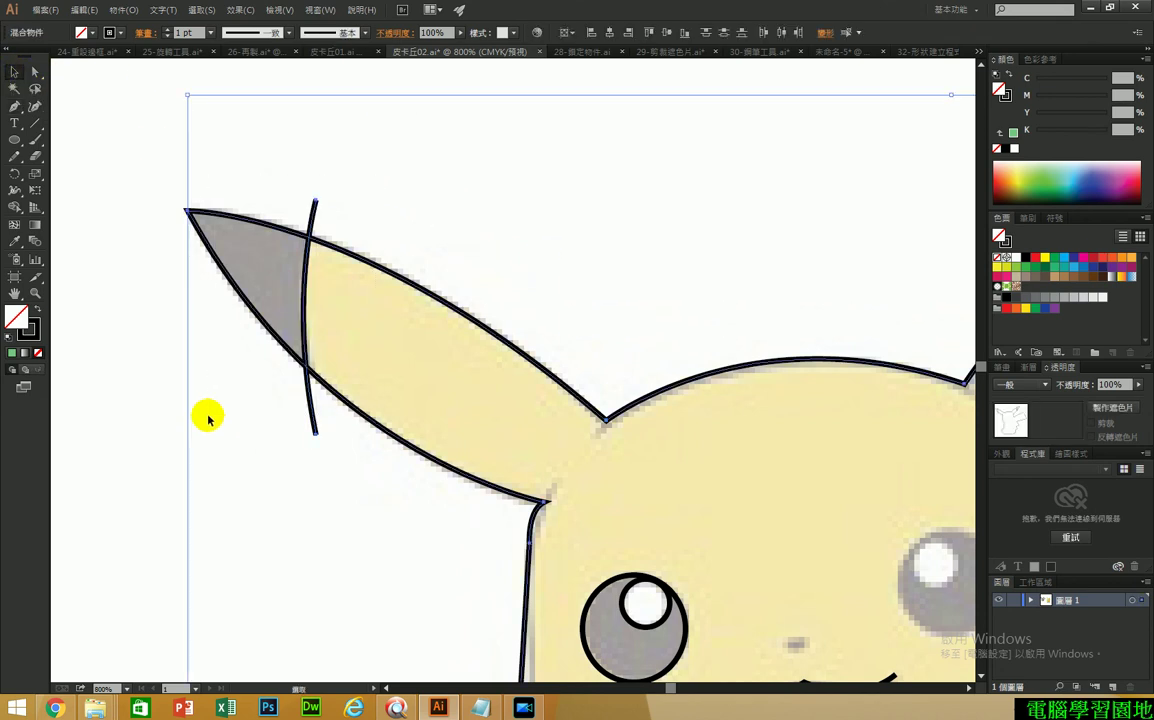
pyautogui.click(15, 207)
pyautogui.keyDown('alt'); pyautogui.click(309, 398); pyautogui.keyUp('alt')
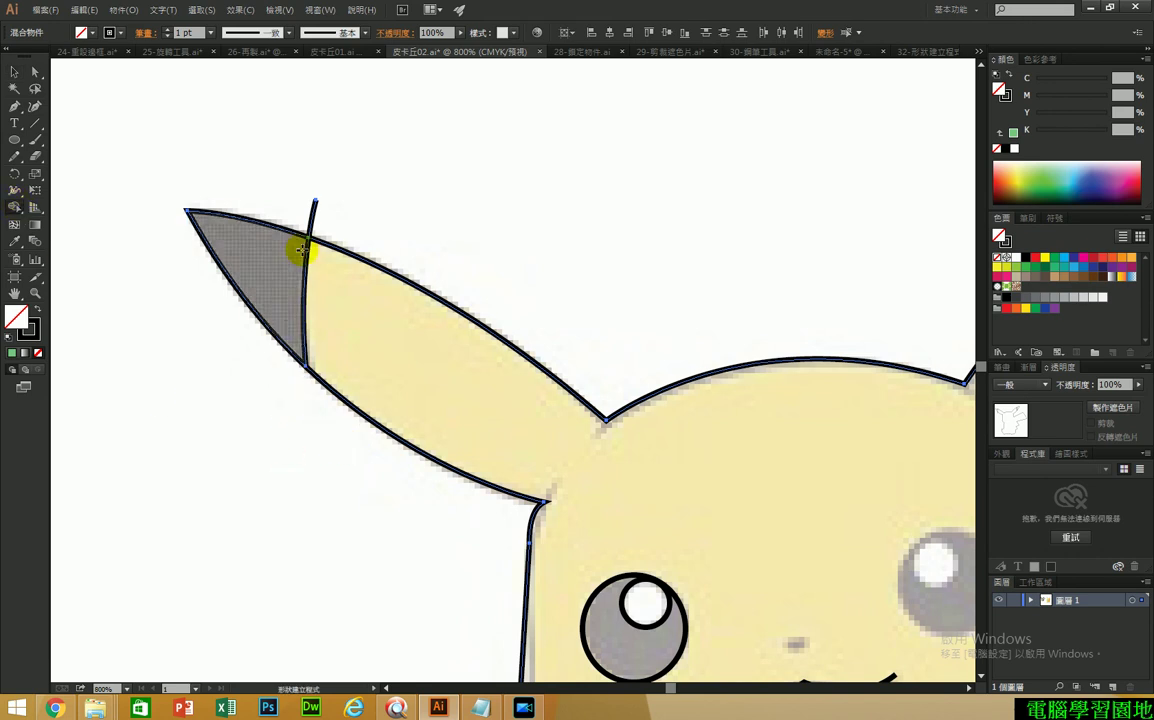
pyautogui.keyDown('alt'); pyautogui.click(314, 218); pyautogui.keyUp('alt')
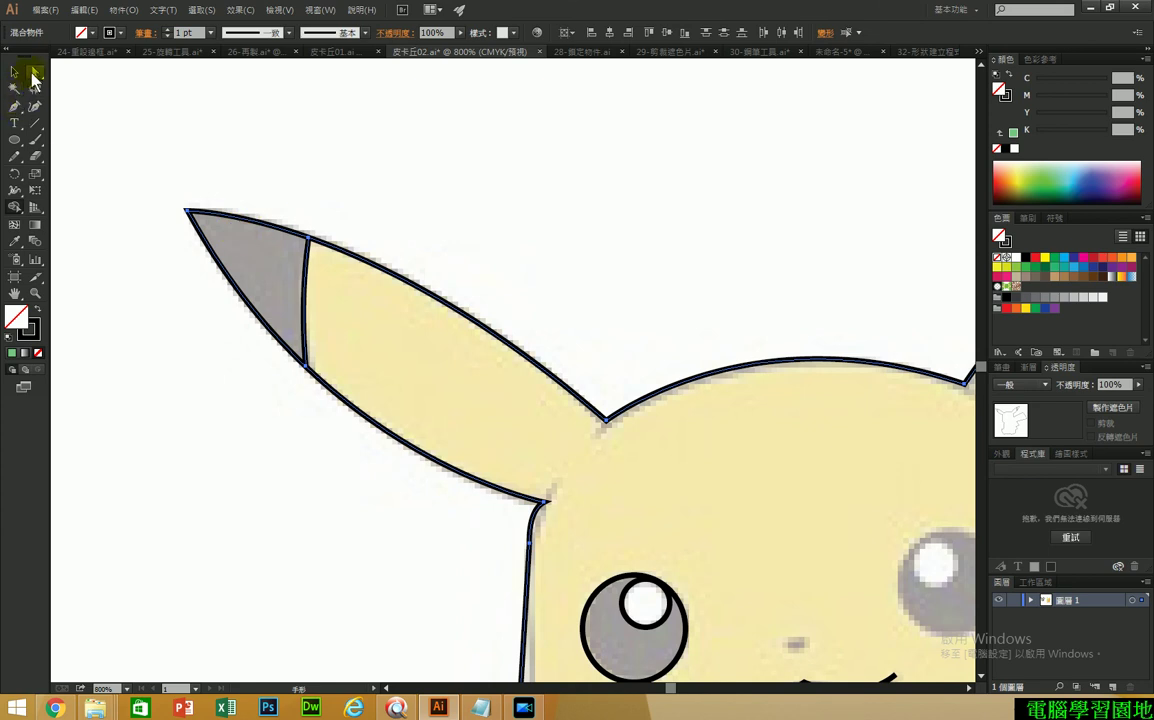
# - Draw a circle about 8.5 mm in diameter over the pink cheek beside the raised arm with the Ellipse tool
pyautogui.click(15, 73)
pyautogui.press('space')
pyautogui.moveTo(600, 278); pyautogui.dragTo(200, 185)
pyautogui.moveTo(674, 314); pyautogui.dragTo(413, 149)
pyautogui.moveTo(247, 323); pyautogui.dragTo(301, 301)
pyautogui.scroll(2, 411, 459)
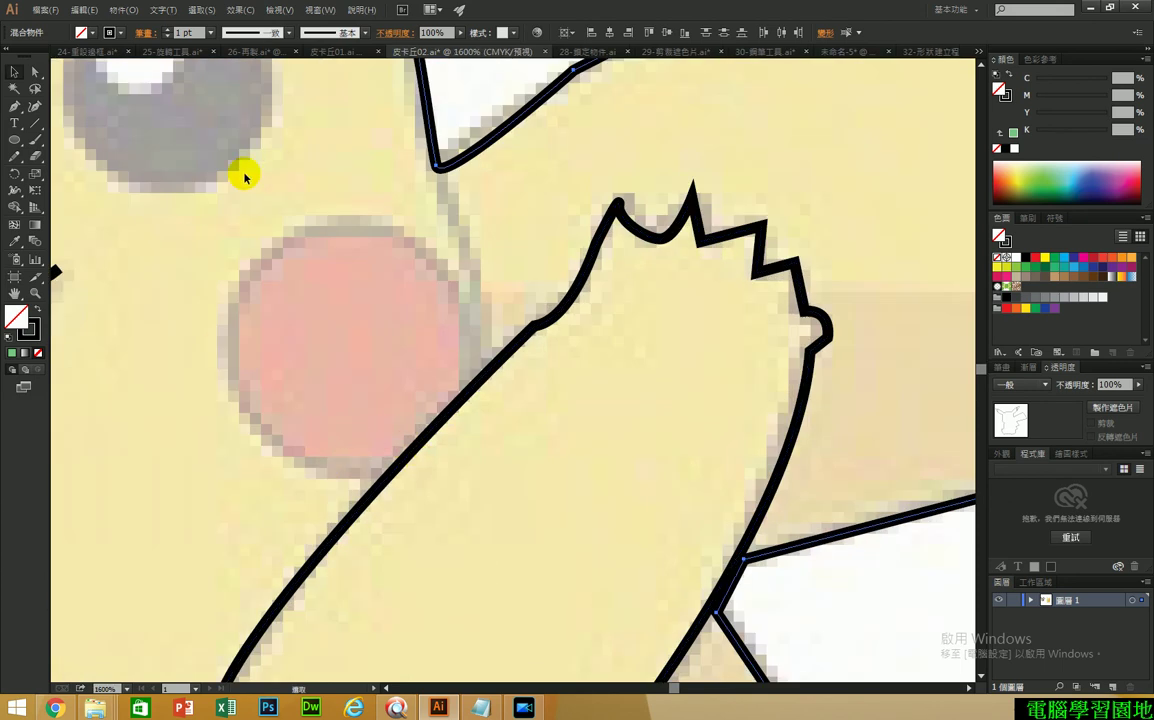
pyautogui.click(16, 141)
pyautogui.moveTo(342, 337)
pyautogui.mouseDown()
pyautogui.moveTo(417, 395)
pyautogui.moveTo(466, 470)
pyautogui.mouseUp()
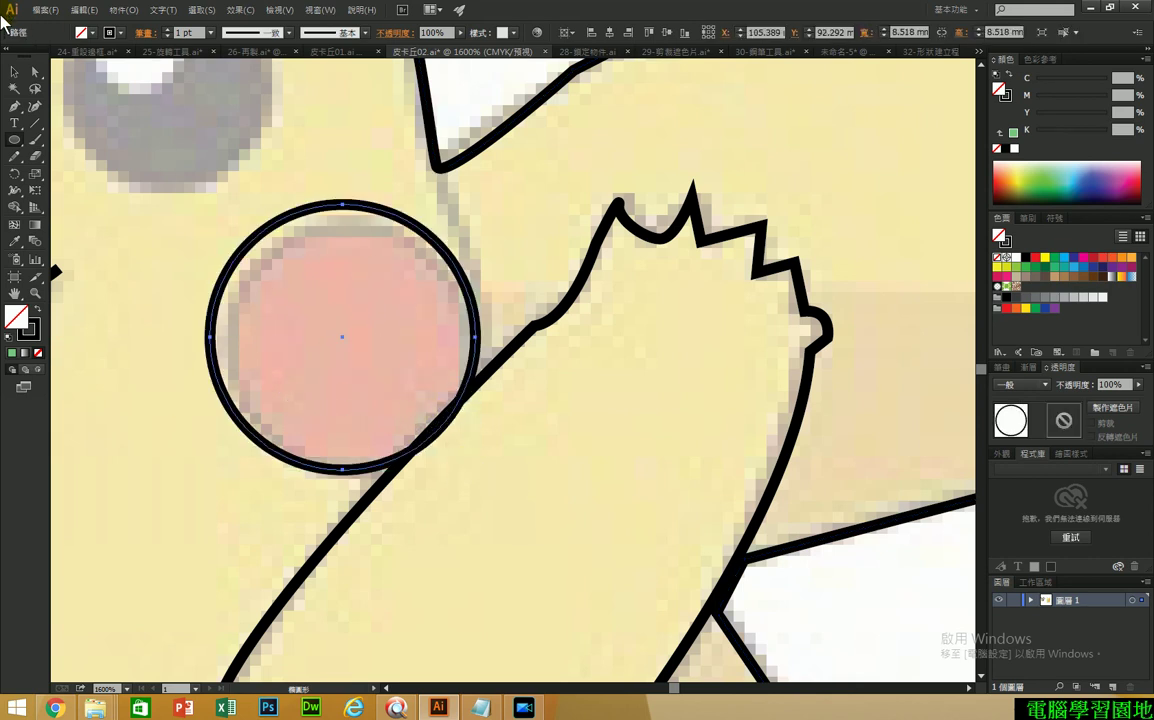
# - Move the circle onto the cheek and resize it to about 8.14 mm wide and 8.26 mm high to fit the pink area
pyautogui.click(15, 72)
pyautogui.moveTo(291, 227); pyautogui.dragTo(305, 239)
pyautogui.moveTo(357, 488); pyautogui.dragTo(368, 481)
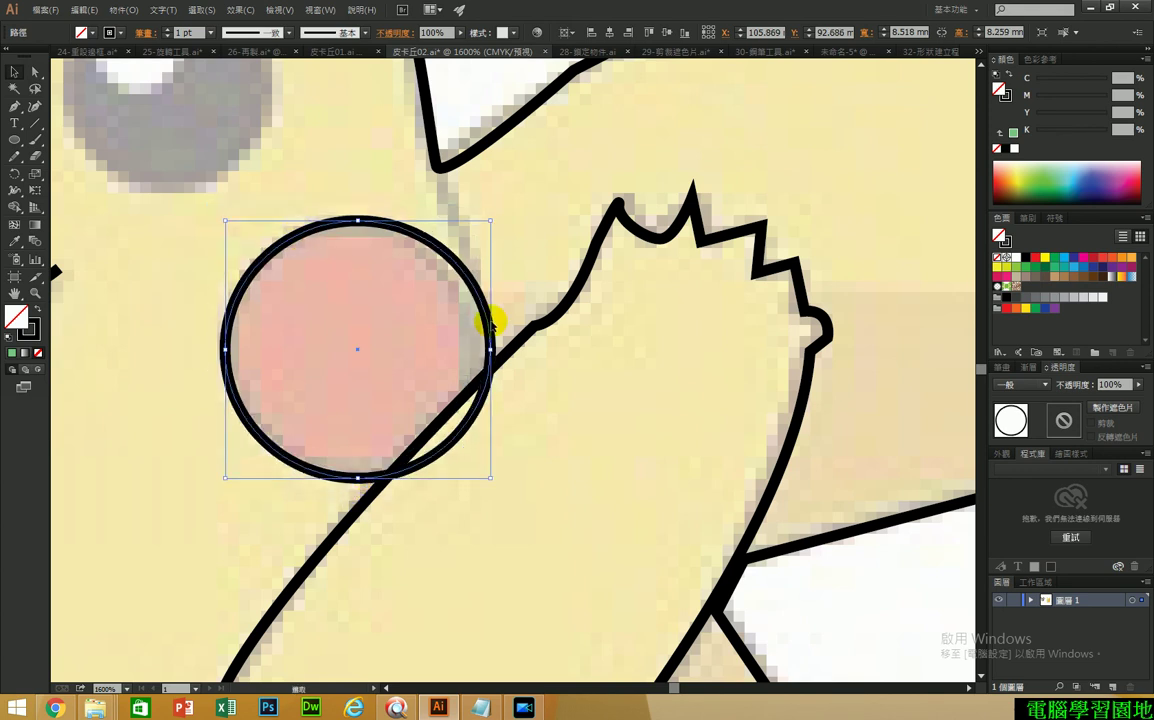
pyautogui.moveTo(490, 348); pyautogui.dragTo(472, 350)
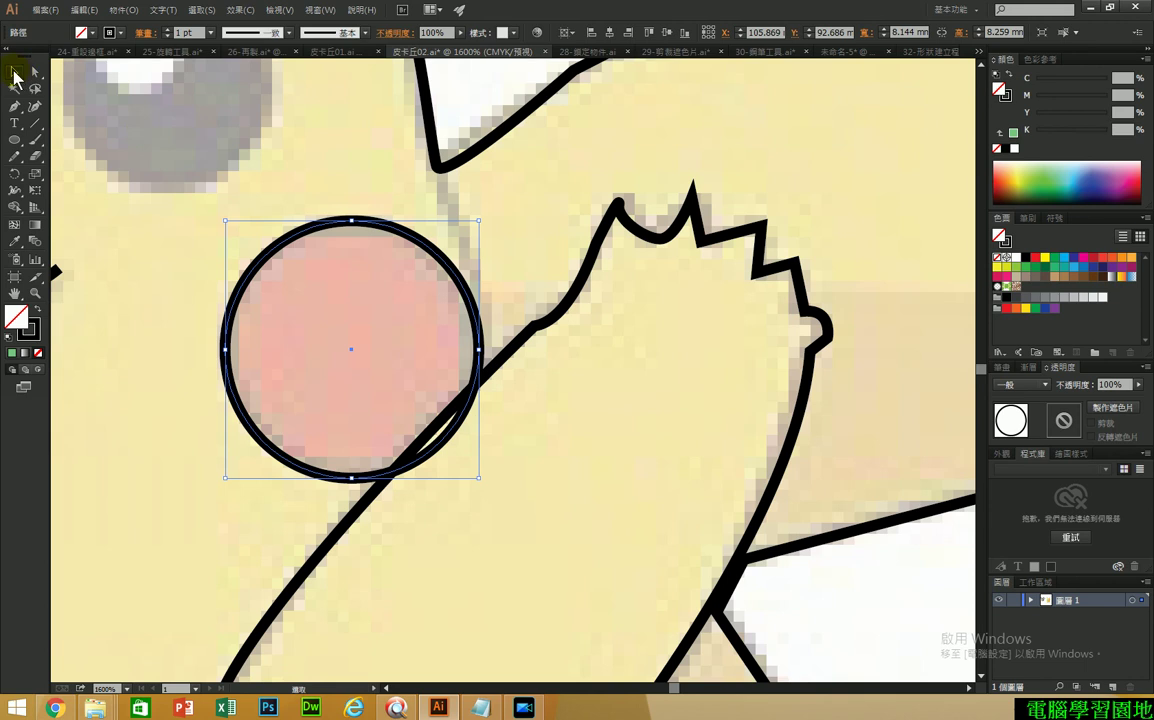
# - Select the cheek circle and the arm outline and erase the circle segment overlapping the arm with the Shape Builder tool
pyautogui.click(542, 393)
pyautogui.moveTo(553, 426); pyautogui.dragTo(265, 308)
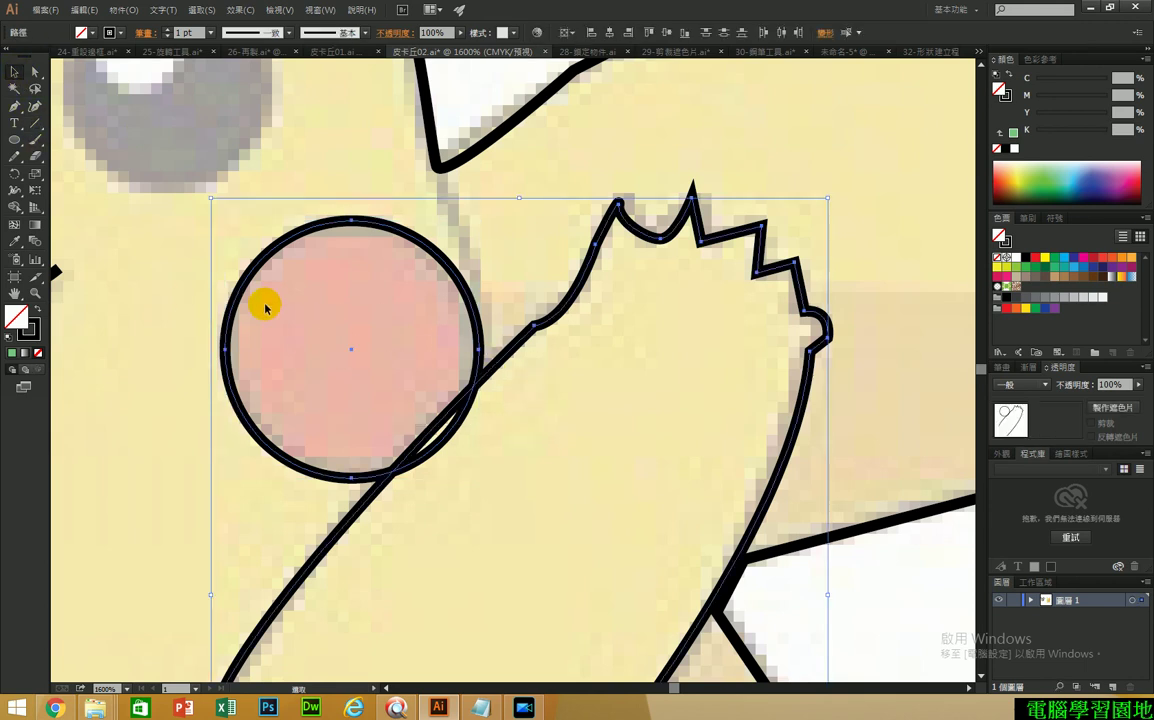
pyautogui.click(16, 207)
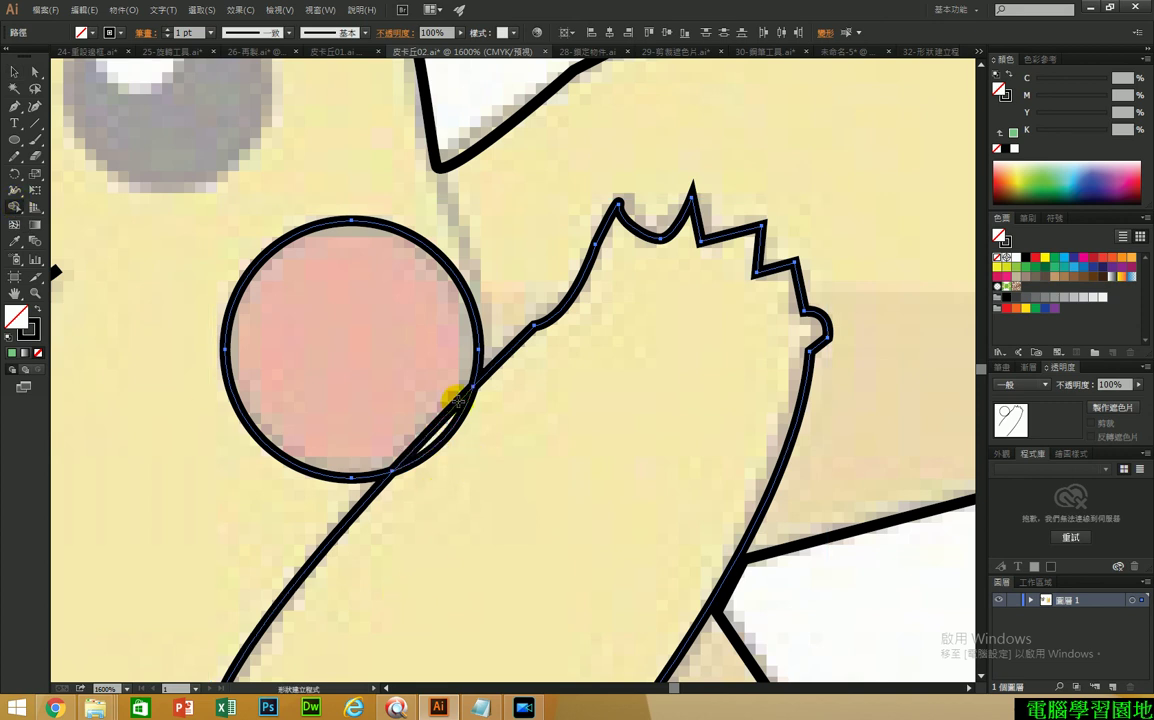
pyautogui.moveTo(460, 461); pyautogui.dragTo(474, 473)
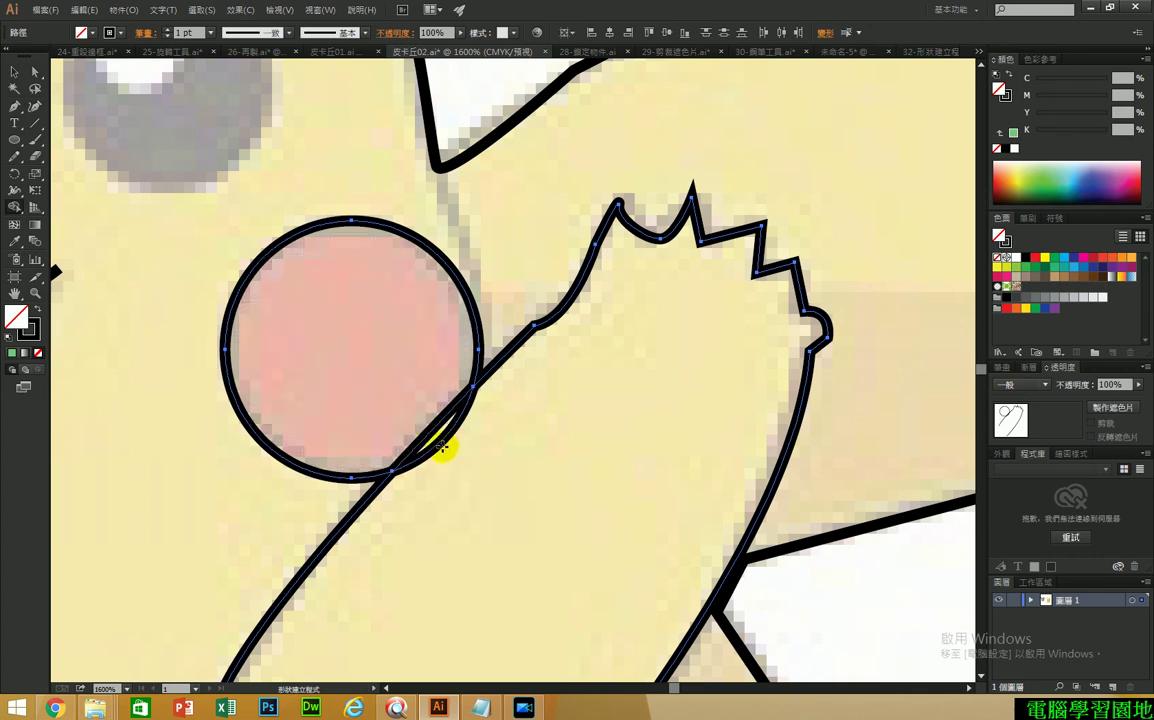
pyautogui.keyDown('alt'); pyautogui.click(441, 440); pyautogui.keyUp('alt')
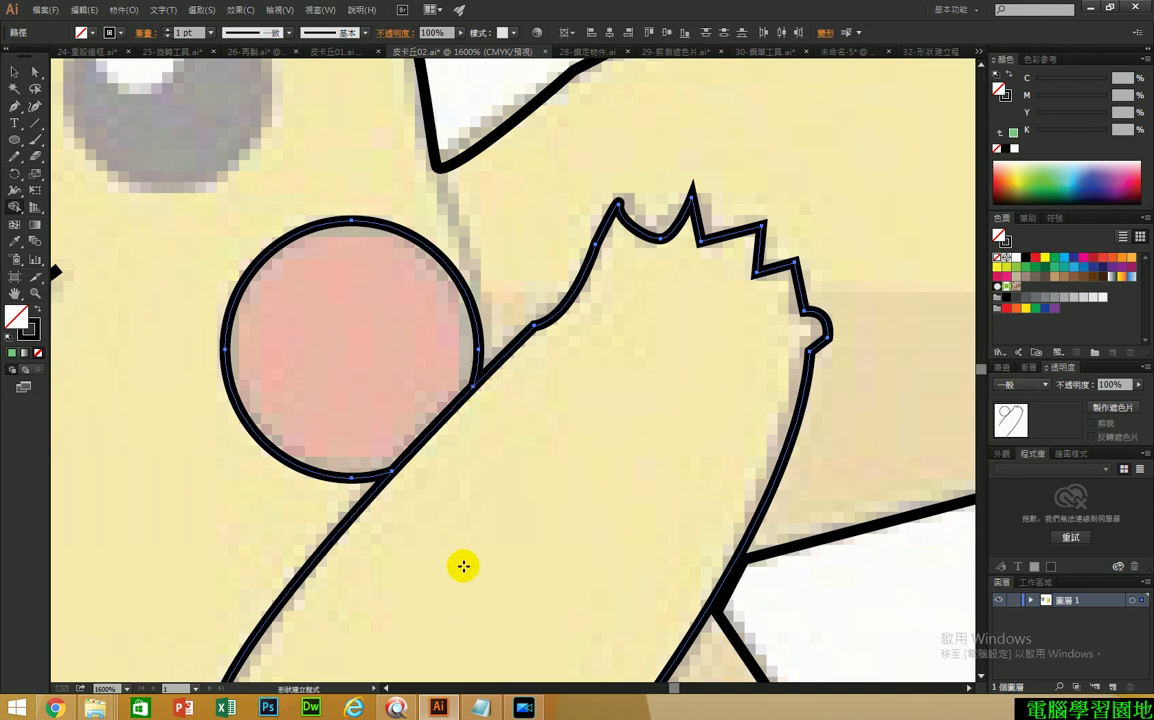
# - Draw two separate curved Pen lines across the mouth along the colour boundaries, extending both slightly past the mouth outline
pyautogui.click(14, 73)
pyautogui.scroll(-3, 352, 366)
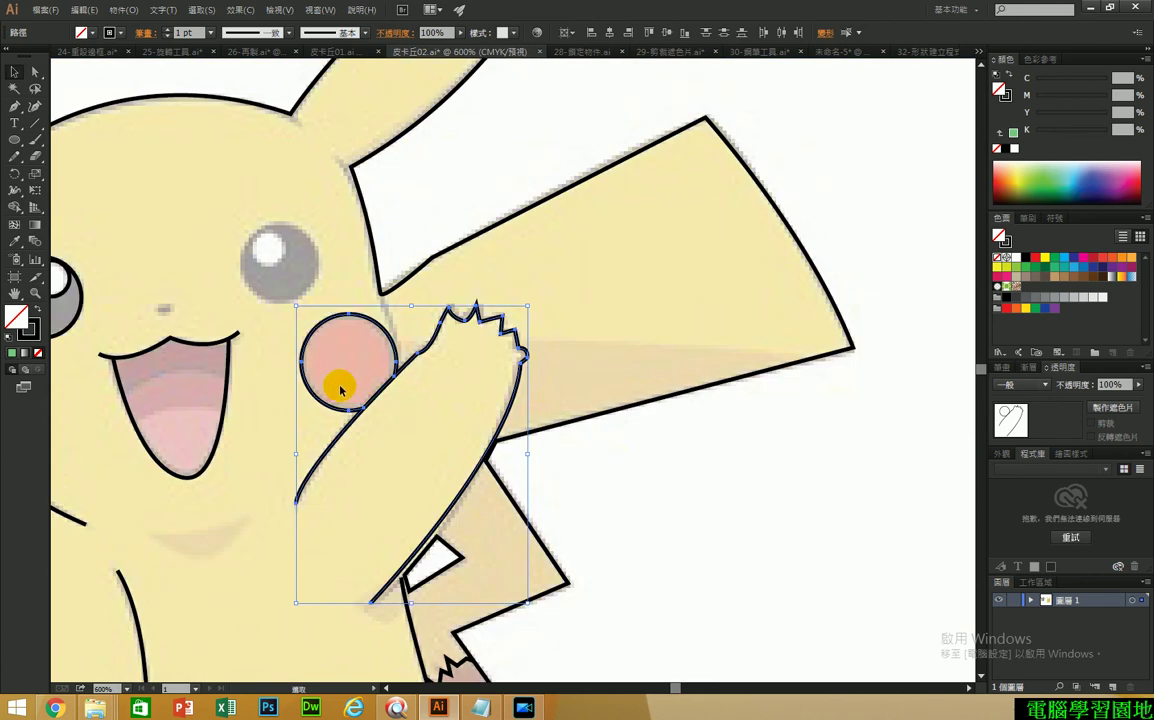
pyautogui.moveTo(232, 466); pyautogui.dragTo(404, 389)
pyautogui.scroll(2, 314, 296)
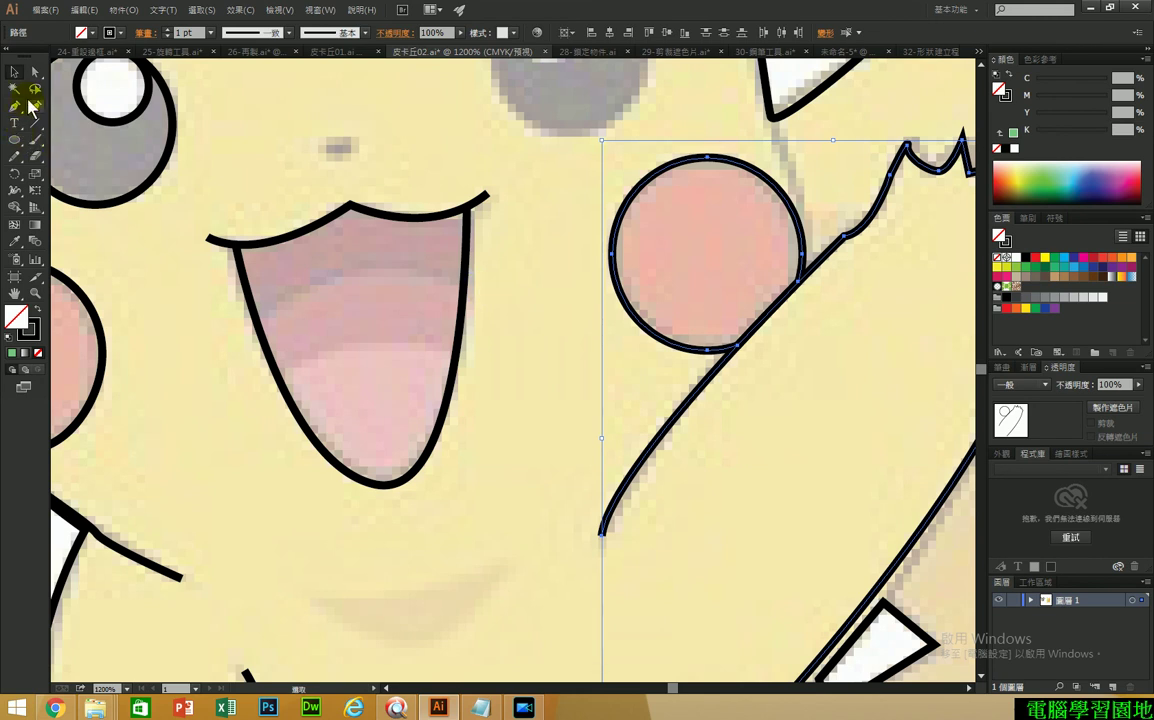
pyautogui.click(17, 107)
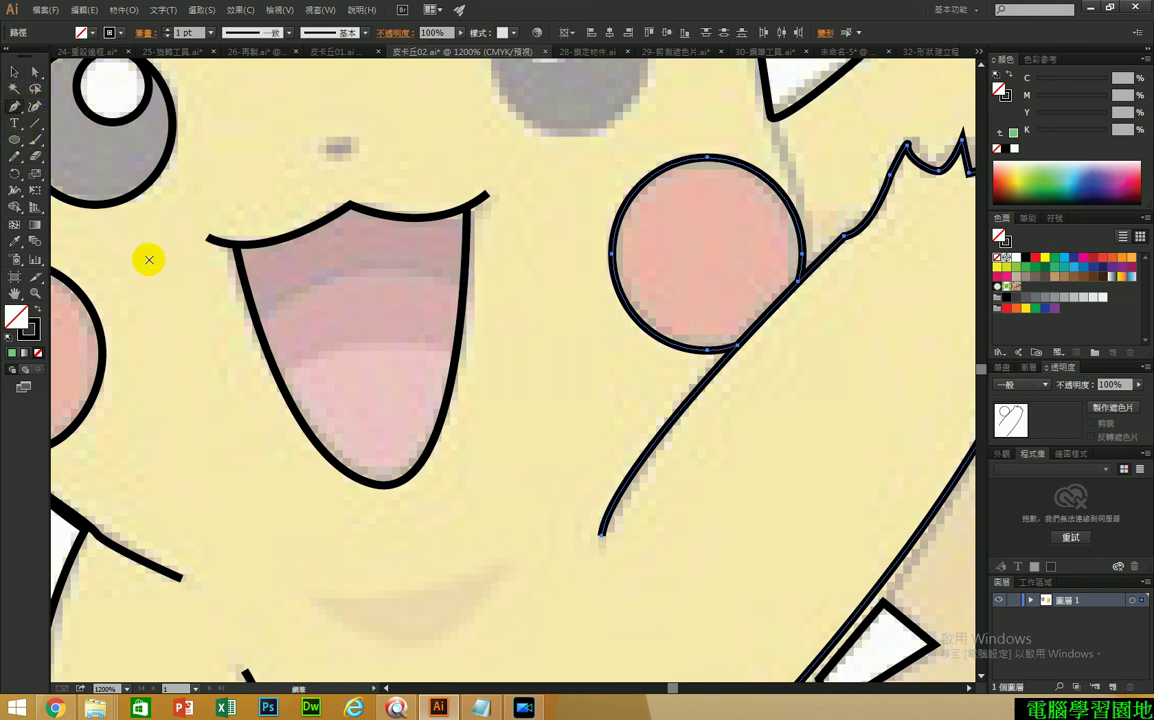
pyautogui.click(238, 337)
pyautogui.moveTo(350, 266); pyautogui.dragTo(403, 252)
pyautogui.moveTo(508, 297)
pyautogui.mouseDown()
pyautogui.moveTo(519, 322)
pyautogui.moveTo(537, 325)
pyautogui.mouseUp()
pyautogui.press('Escape')
pyautogui.click(260, 408)
pyautogui.moveTo(347, 339); pyautogui.dragTo(394, 334)
pyautogui.moveTo(484, 350)
pyautogui.mouseDown()
pyautogui.moveTo(523, 374)
pyautogui.moveTo(531, 357)
pyautogui.mouseUp()
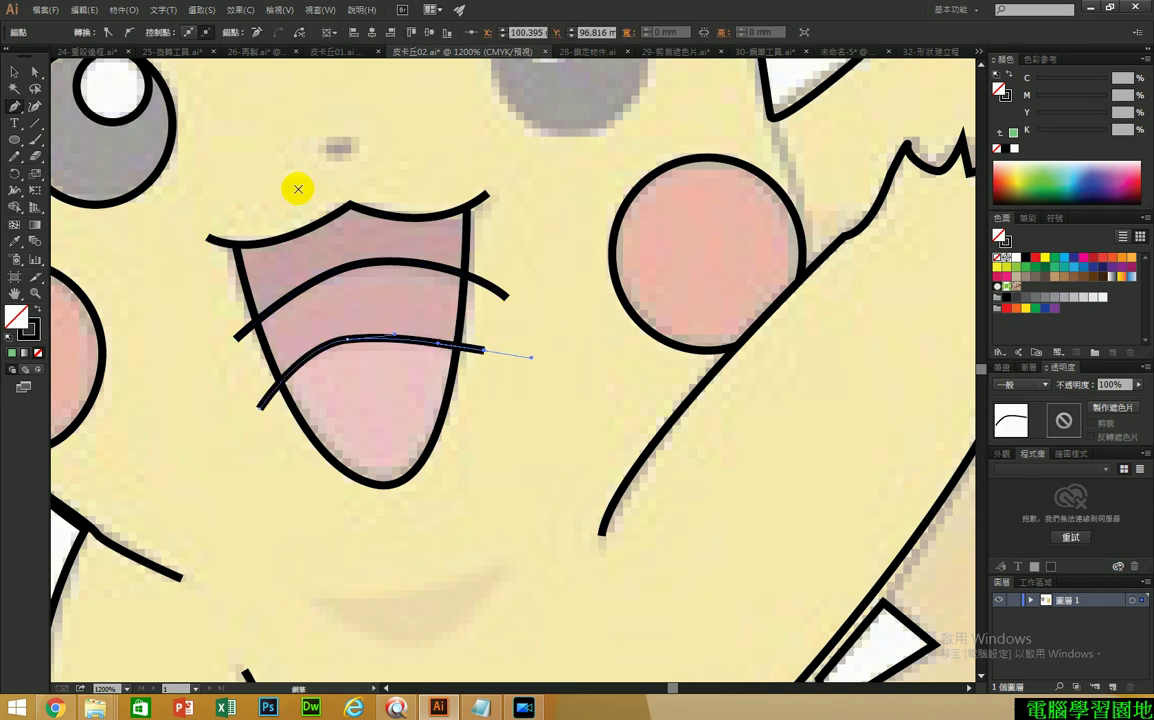
# - Select the mouth outline with both curves and erase all the curve ends outside the mouth with the Shape Builder tool
pyautogui.click(15, 76)
pyautogui.moveTo(194, 208); pyautogui.dragTo(503, 483)
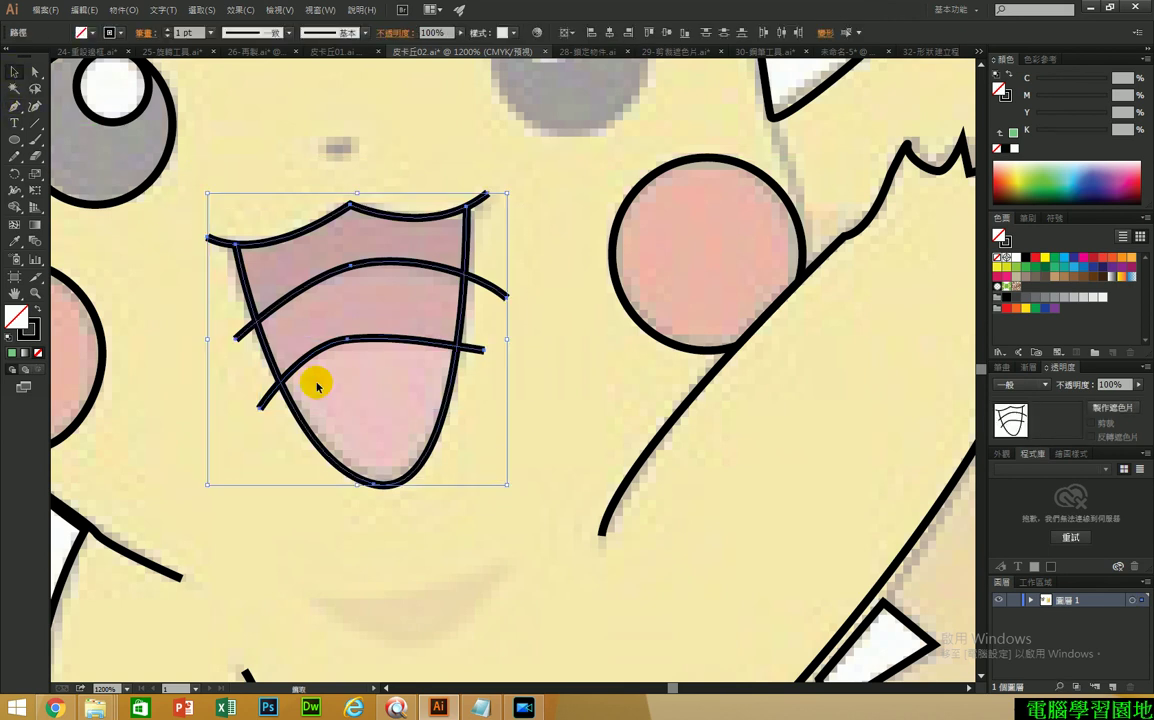
pyautogui.click(15, 208)
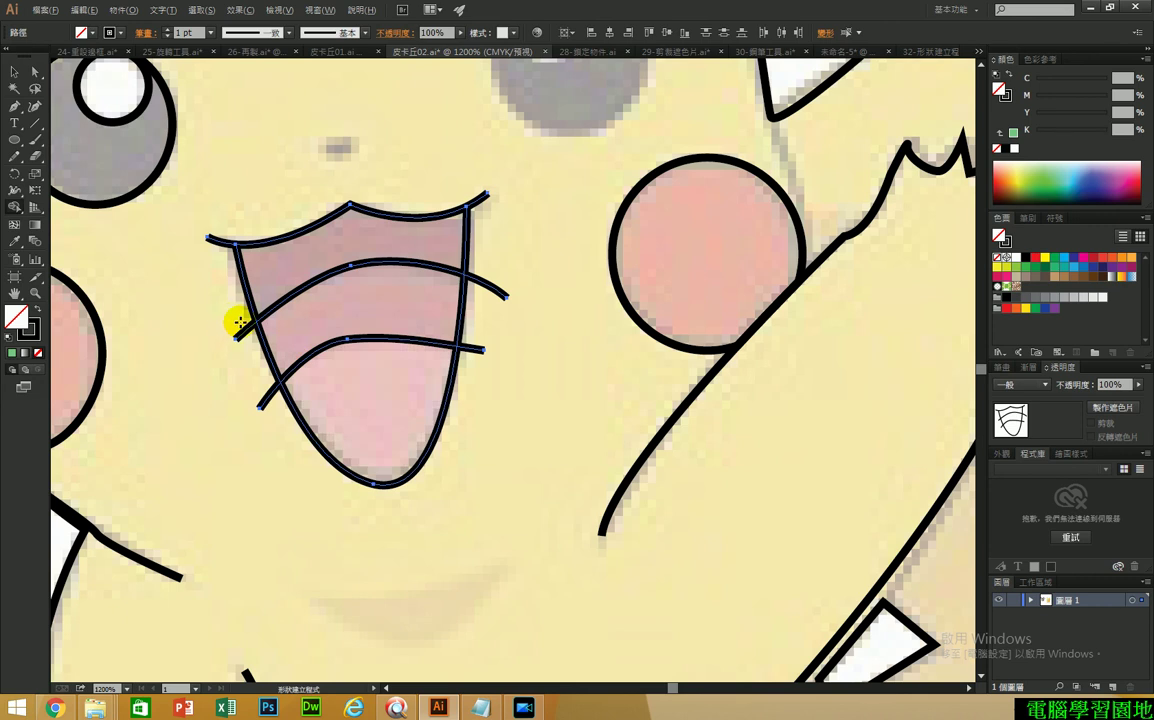
pyautogui.moveTo(471, 363); pyautogui.dragTo(501, 251)
# - Delete the upper curved line inside the mouth, keeping only the tongue line
pyautogui.click(13, 73)
pyautogui.click(217, 416)
pyautogui.click(289, 372)
pyautogui.click(282, 395)
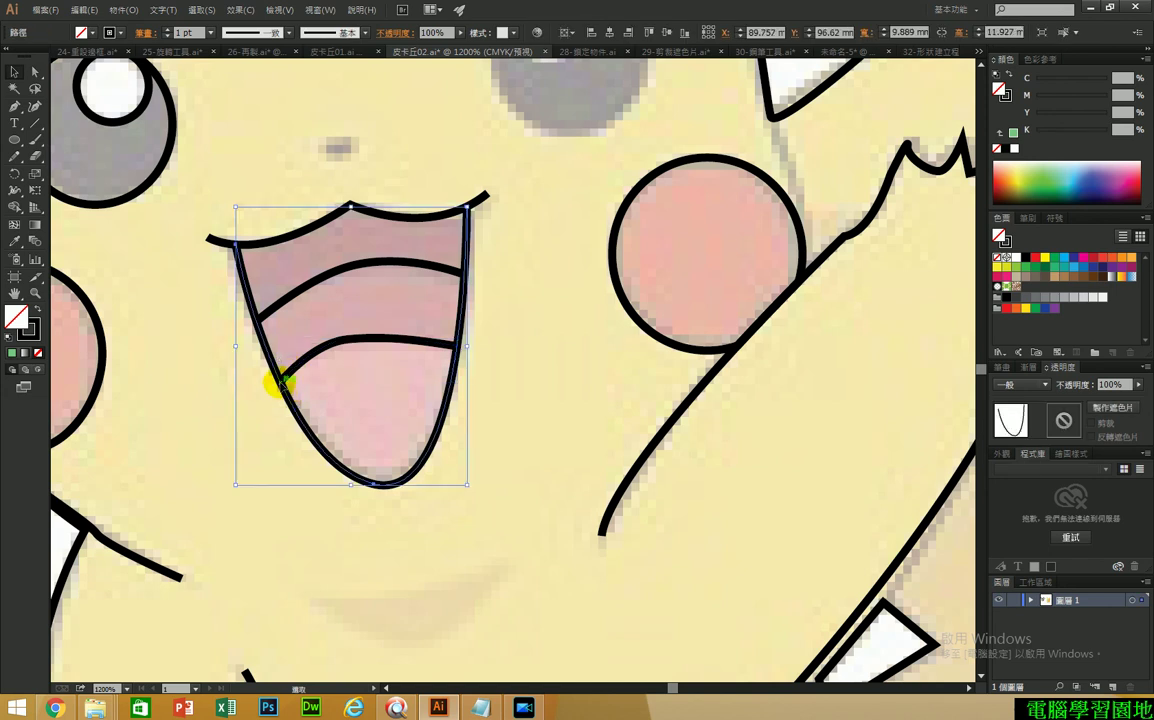
pyautogui.scroll(-2, 353, 408)
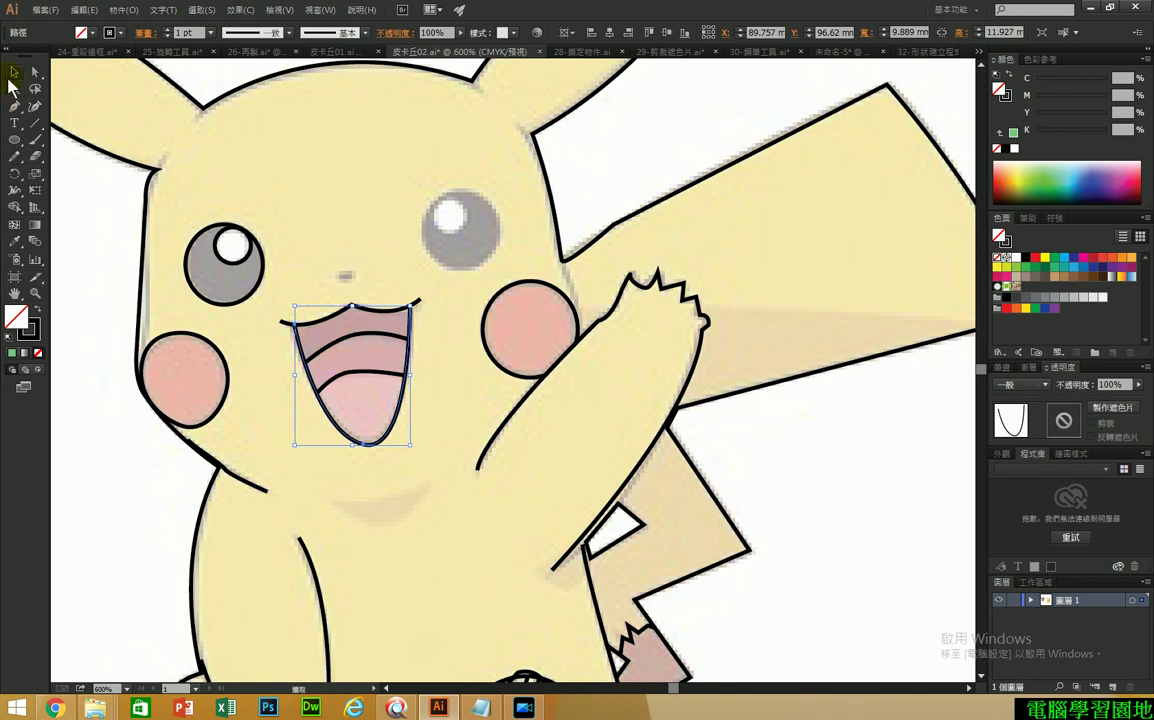
pyautogui.click(368, 334)
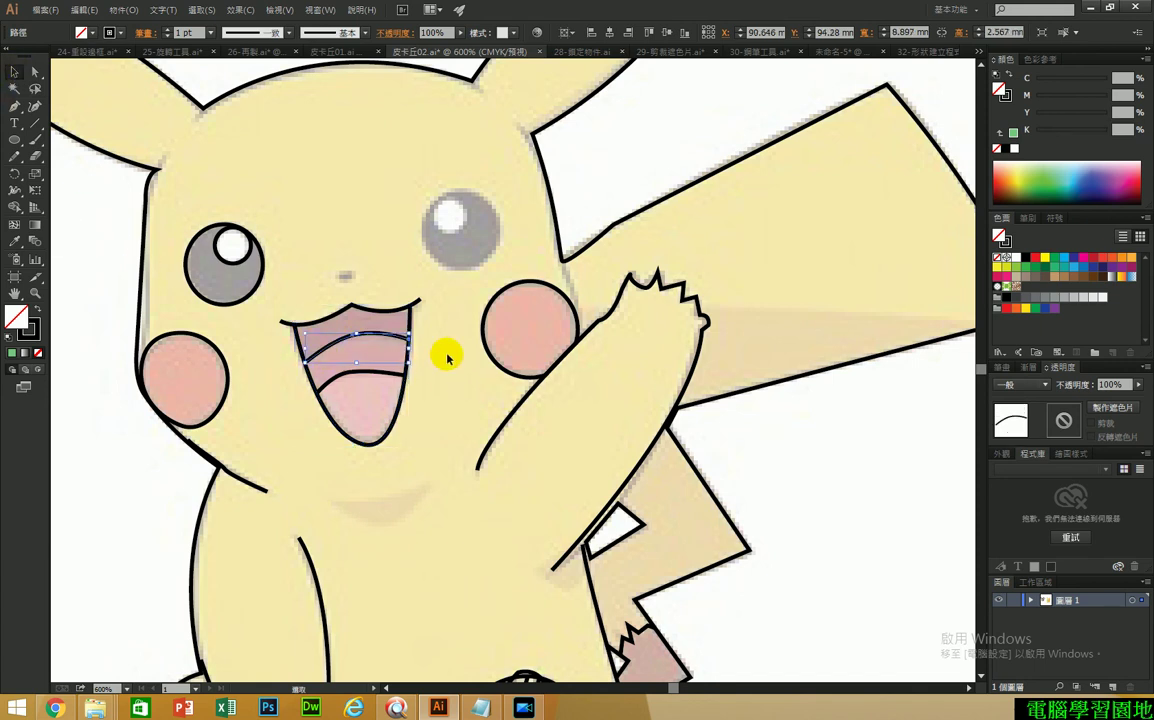
pyautogui.press('Delete')
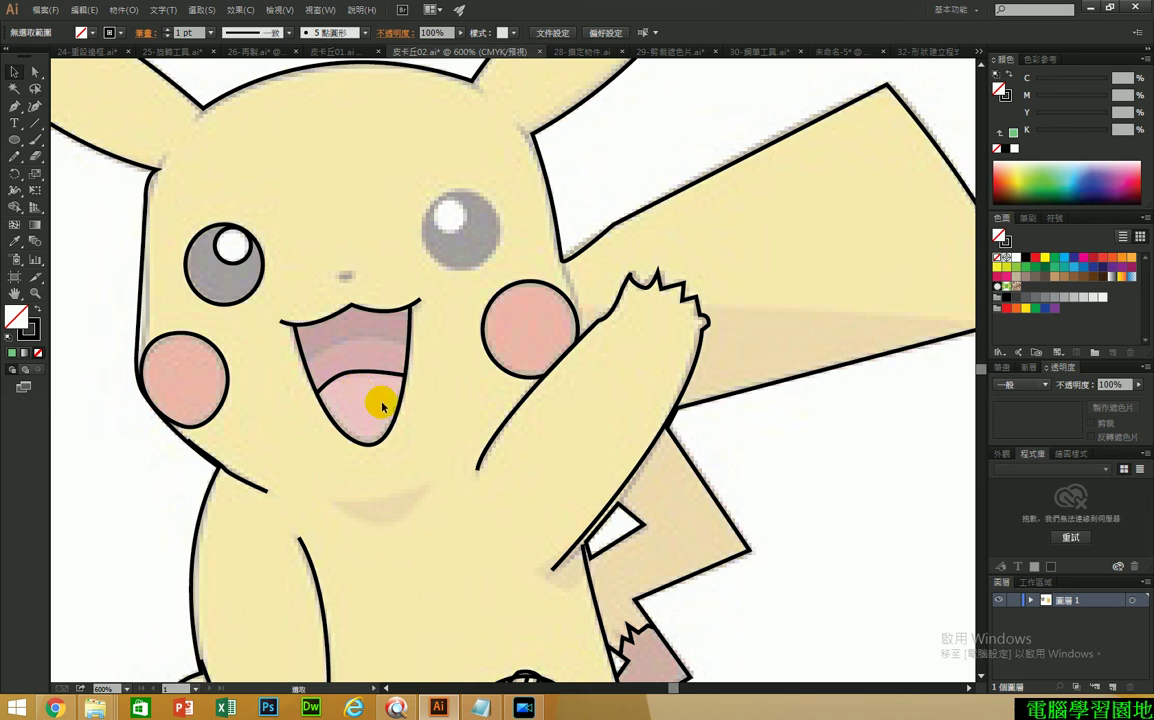
pyautogui.scroll(-3, 493, 459)
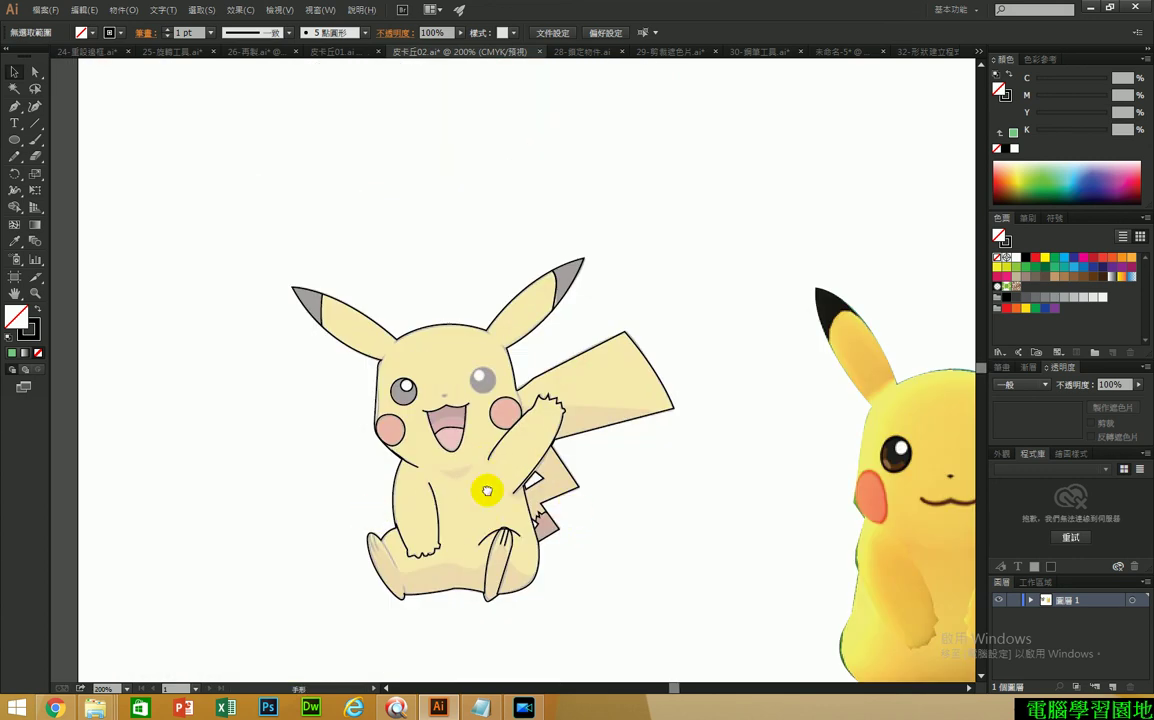